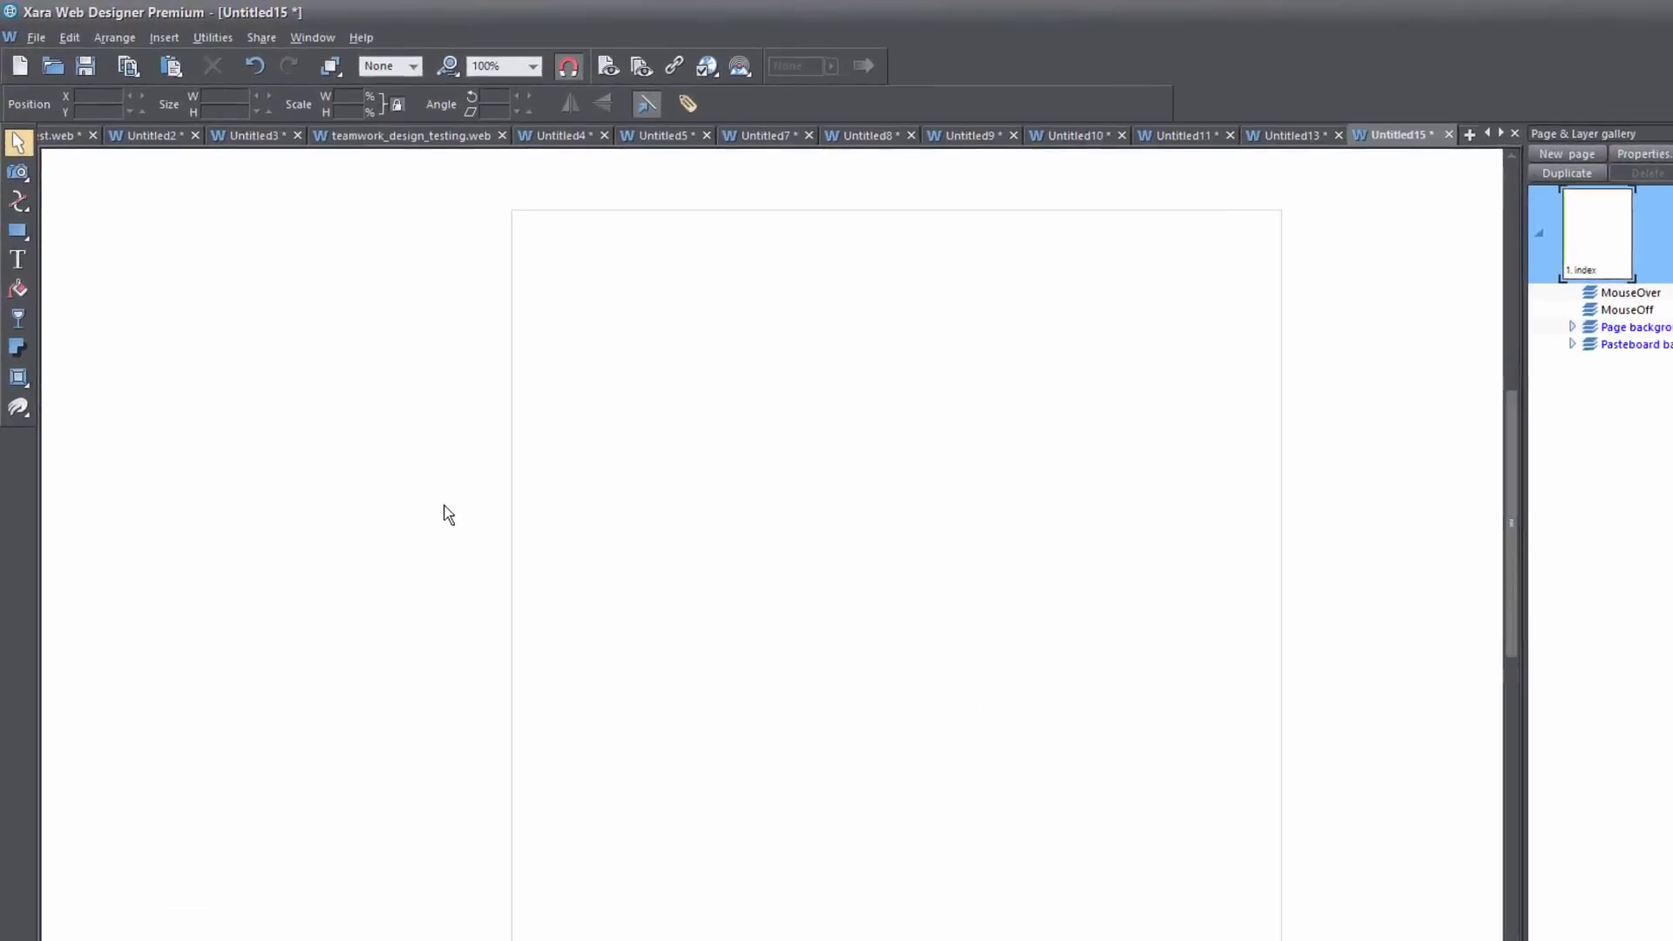
Draw a text area near the page's upper left and fill it with lorem ipsum placeholder text.
click(16, 268)
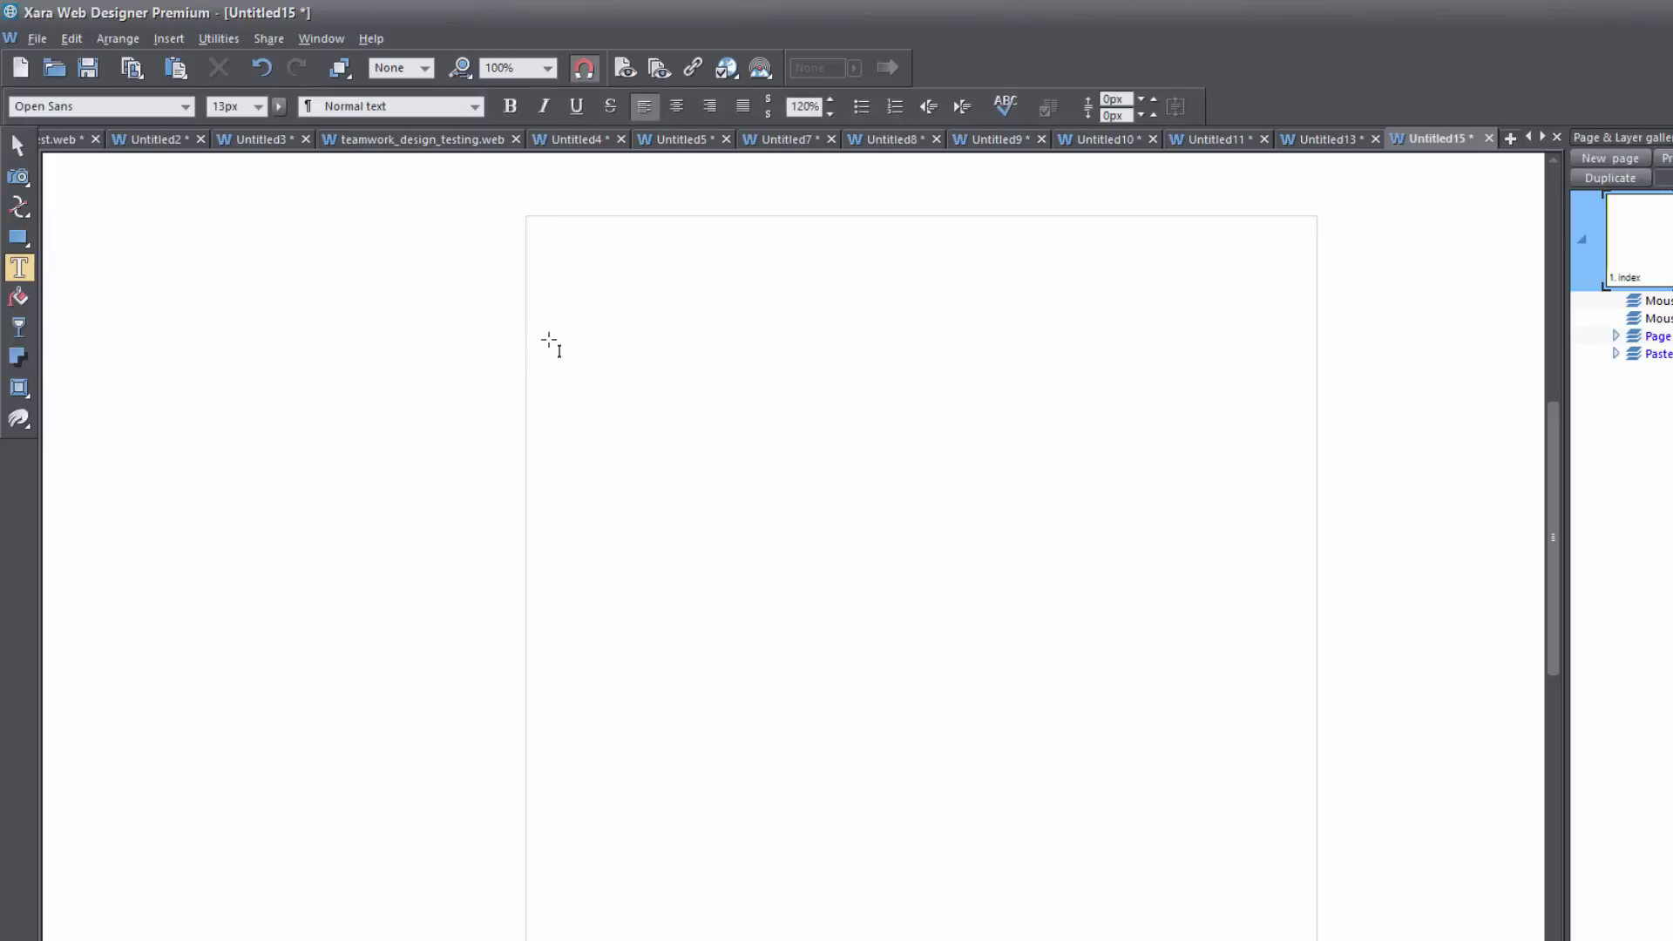
drag(543, 328, 845, 573)
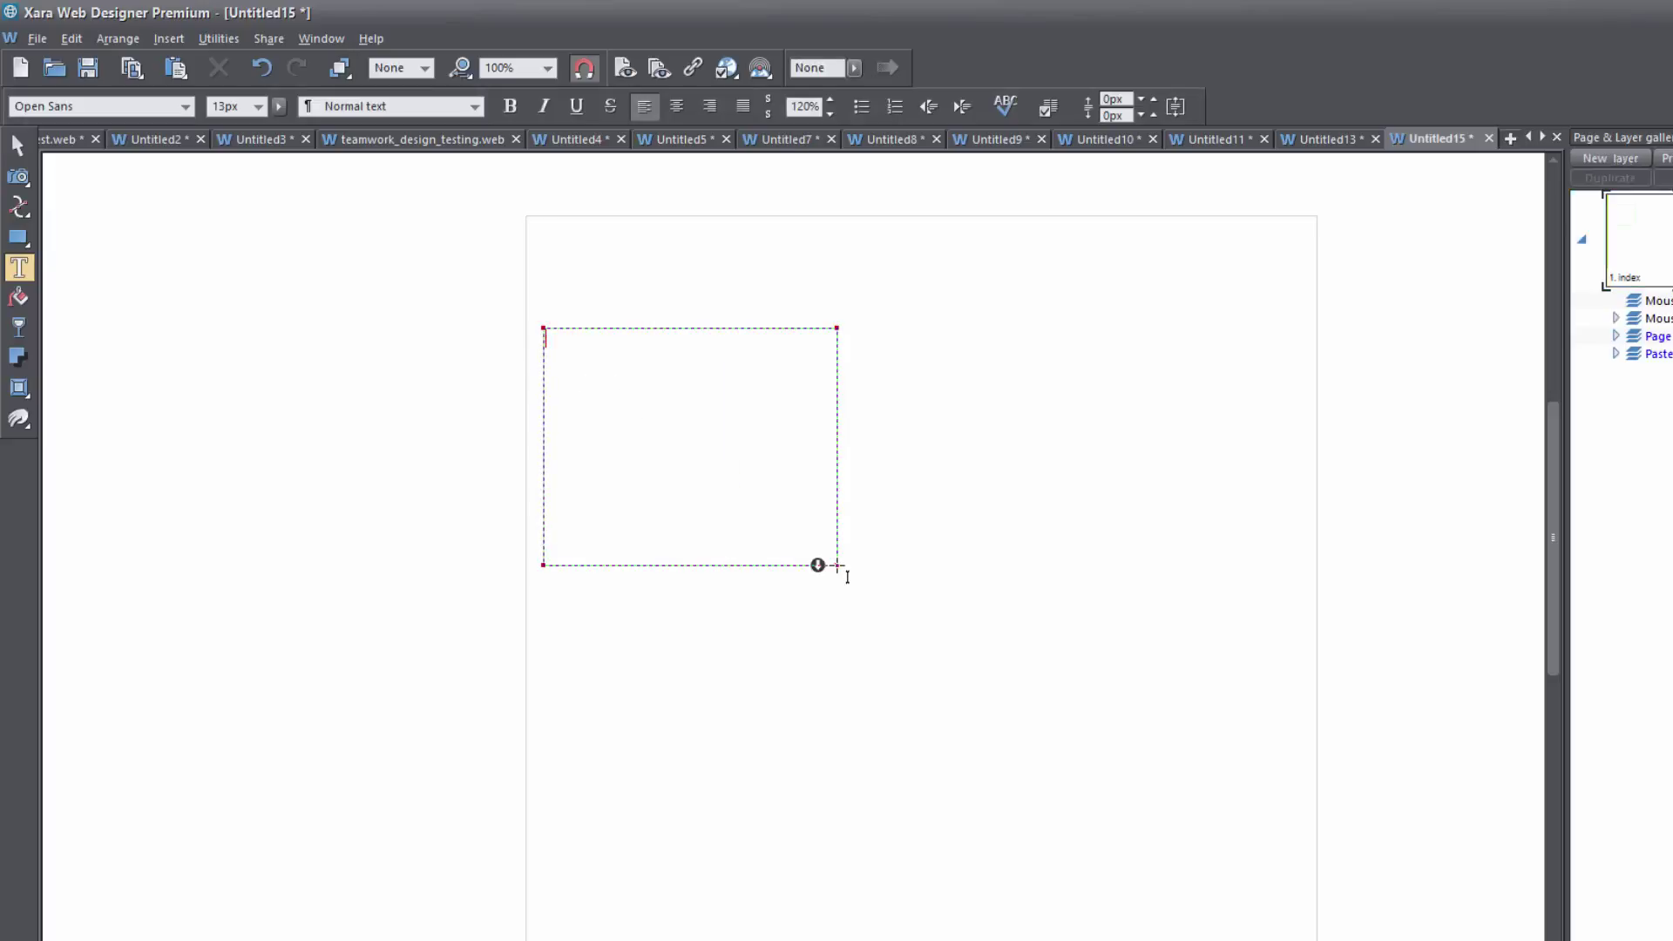
key(ctrl+shift+l)
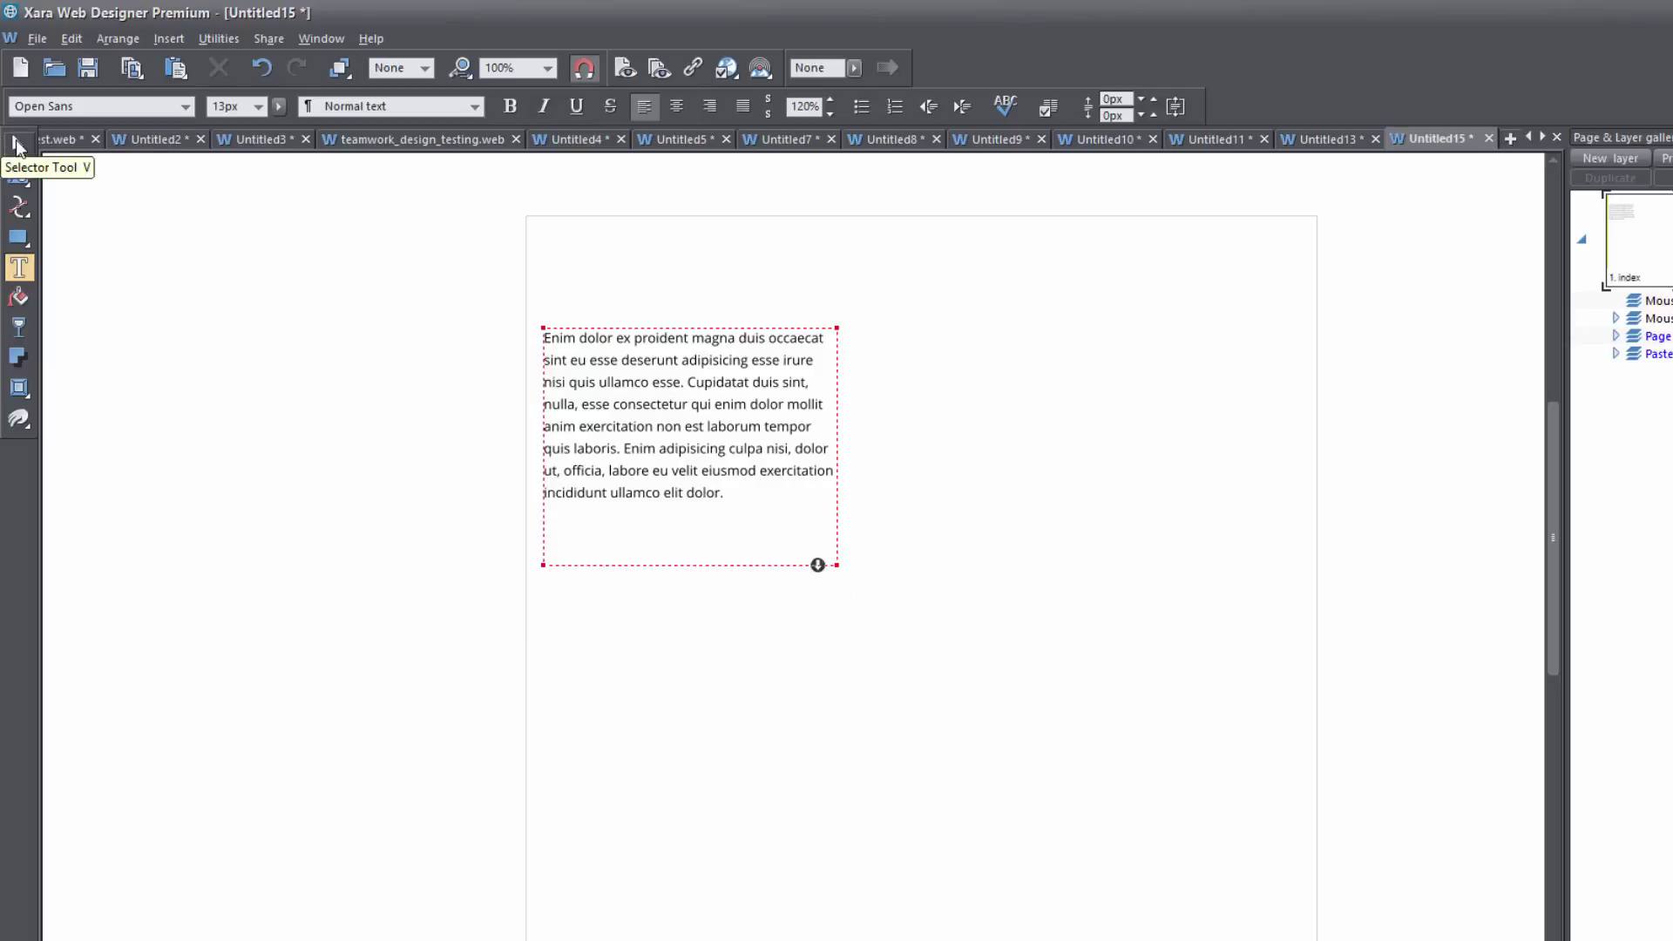
Drag a copy of the lorem ipsum text area to sit beside the original on the right.
click(17, 146)
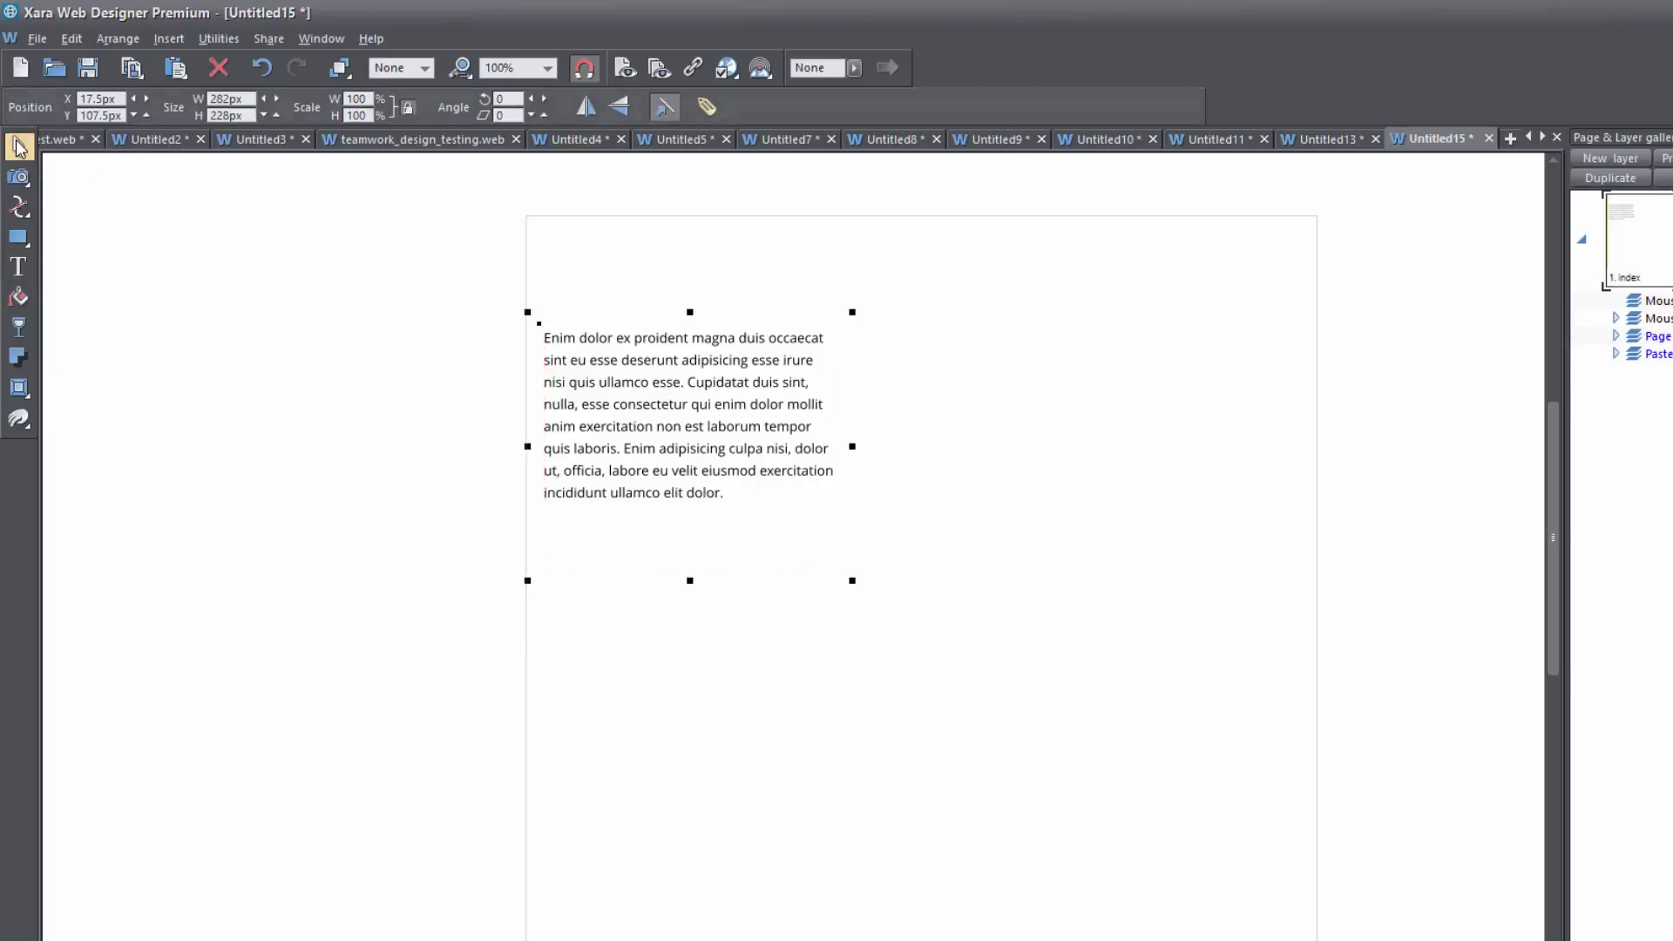
click(635, 370)
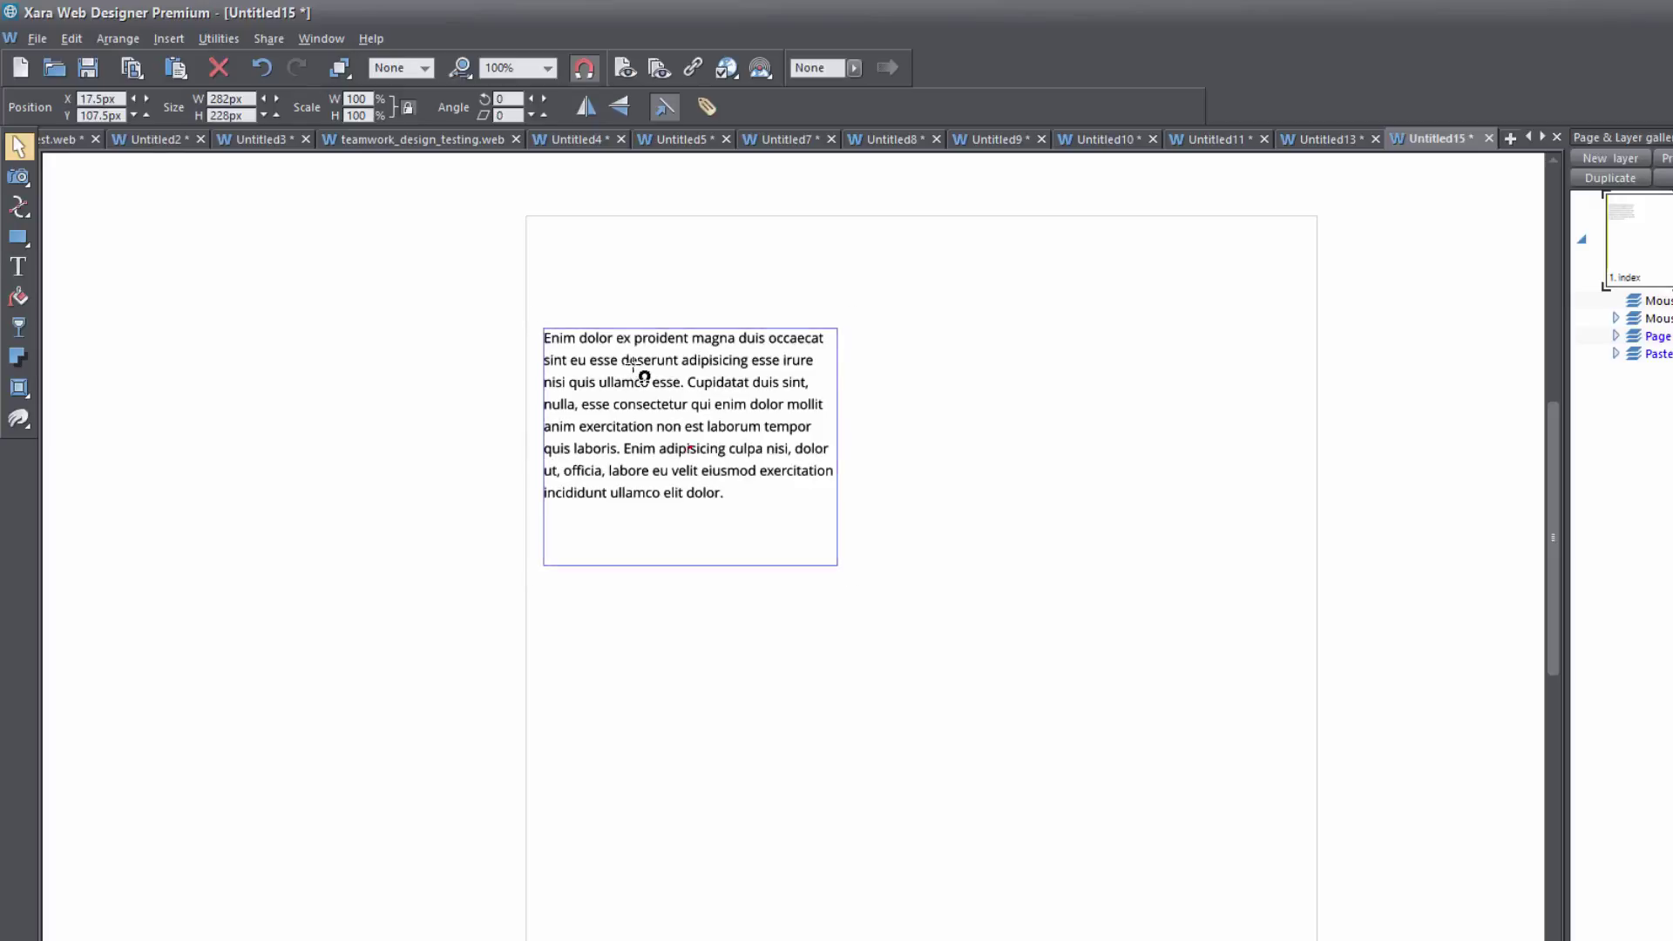
drag(643, 376, 992, 386)
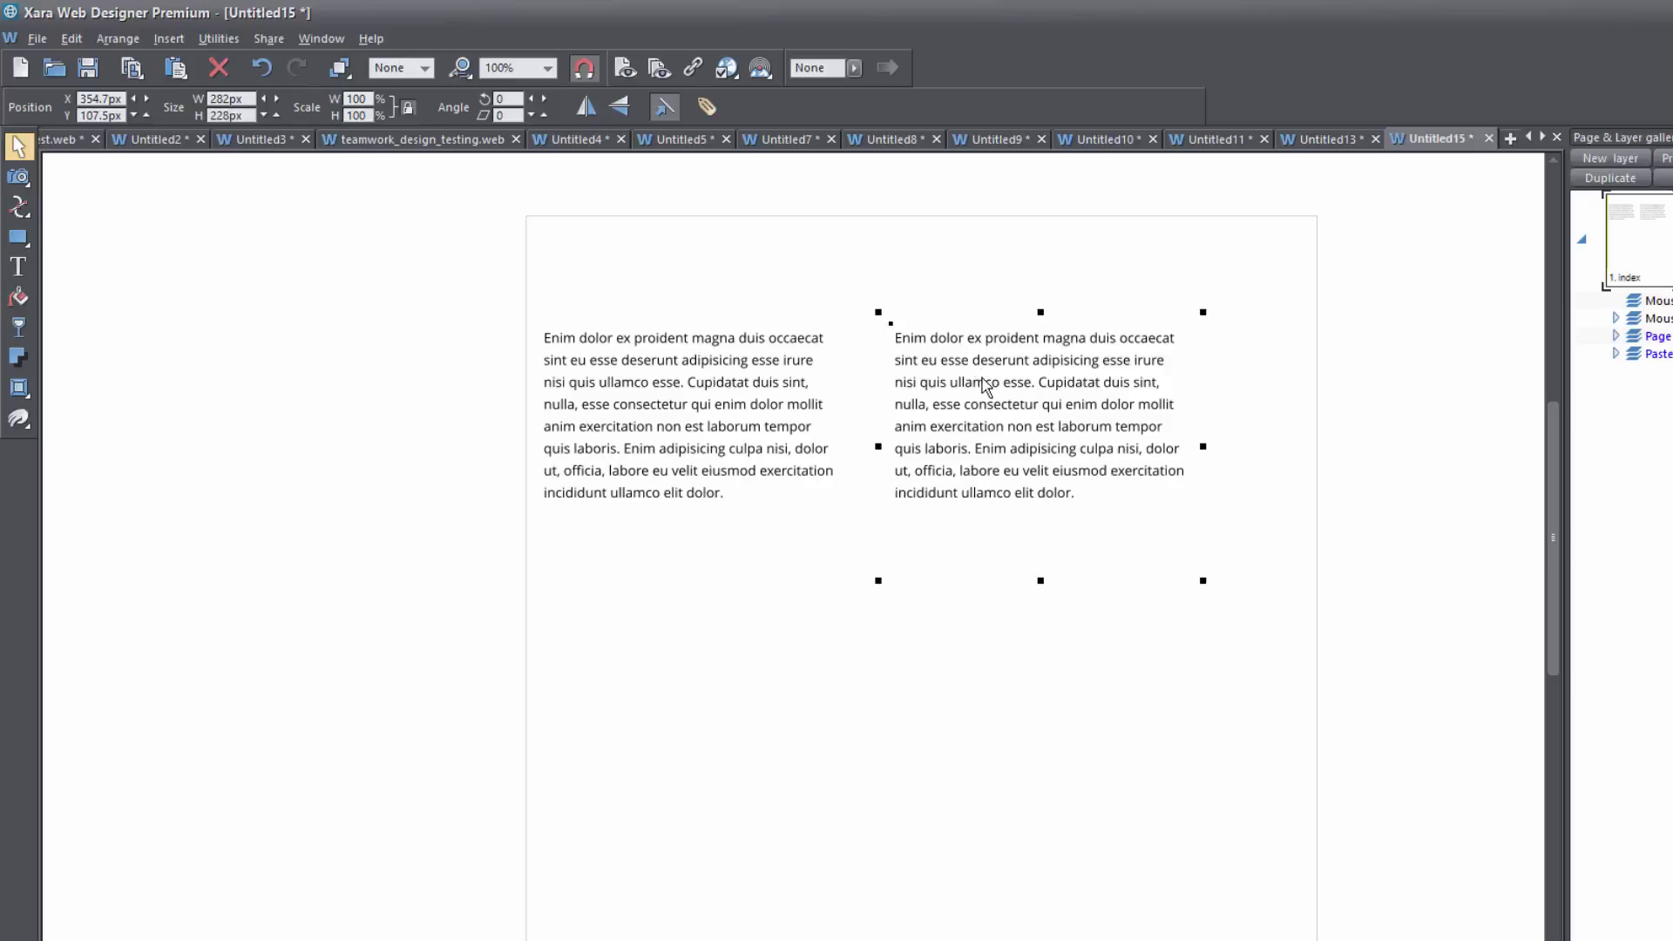
Set the right-hand text area's vertical alignment to Center.
double_click(980, 371)
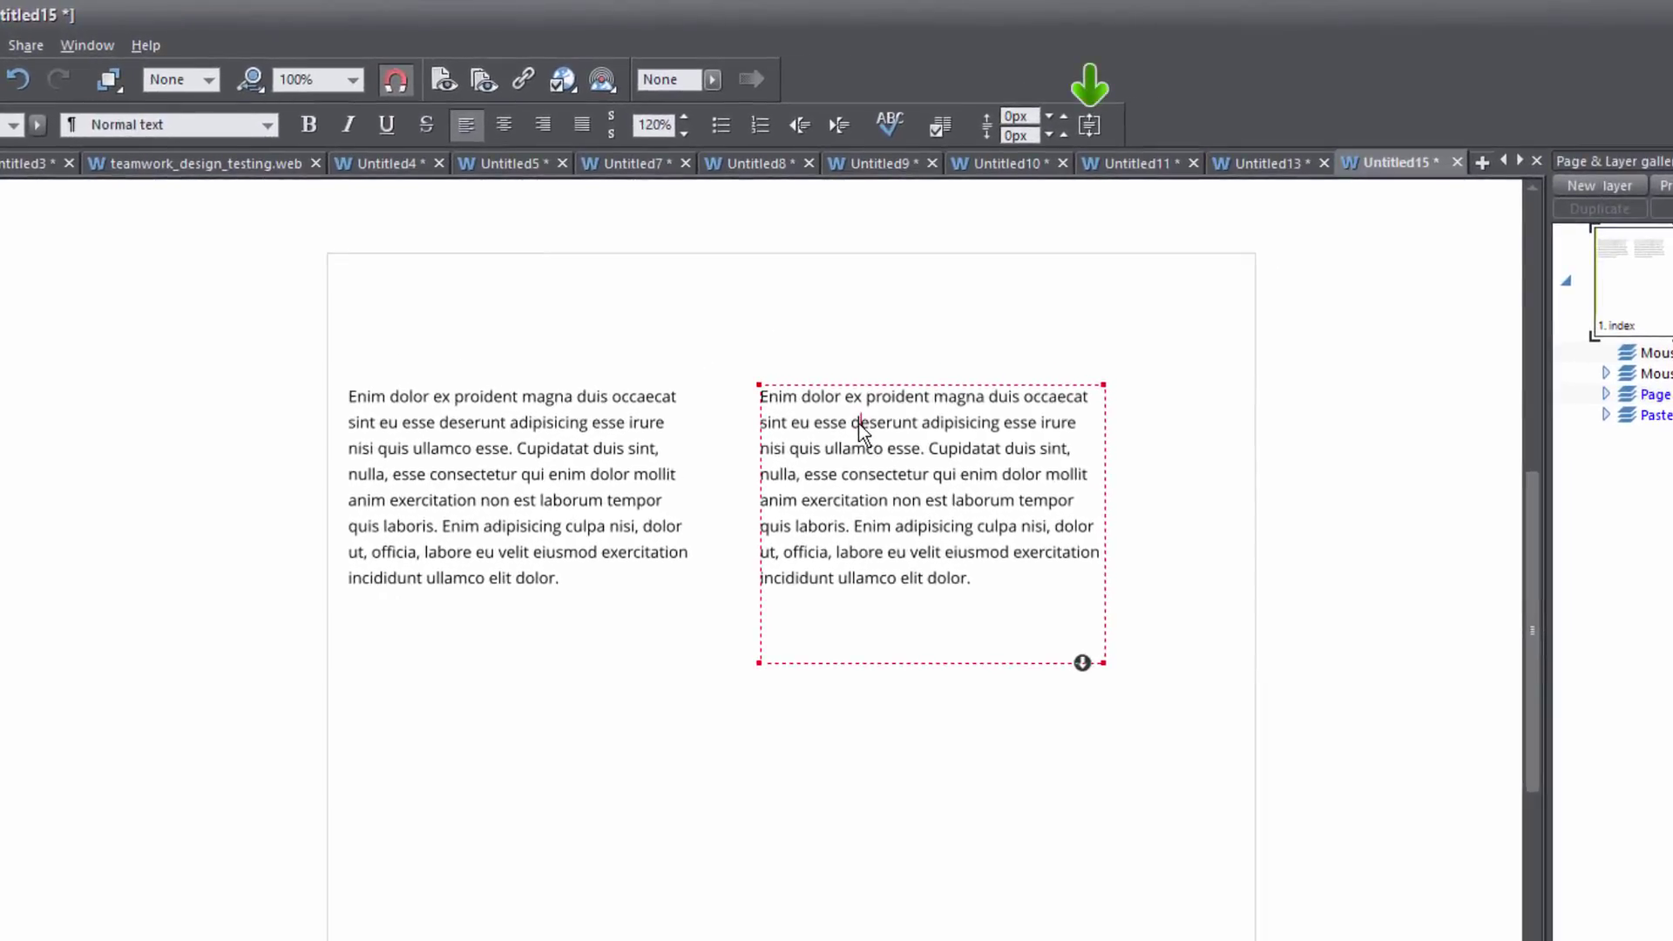
click(860, 424)
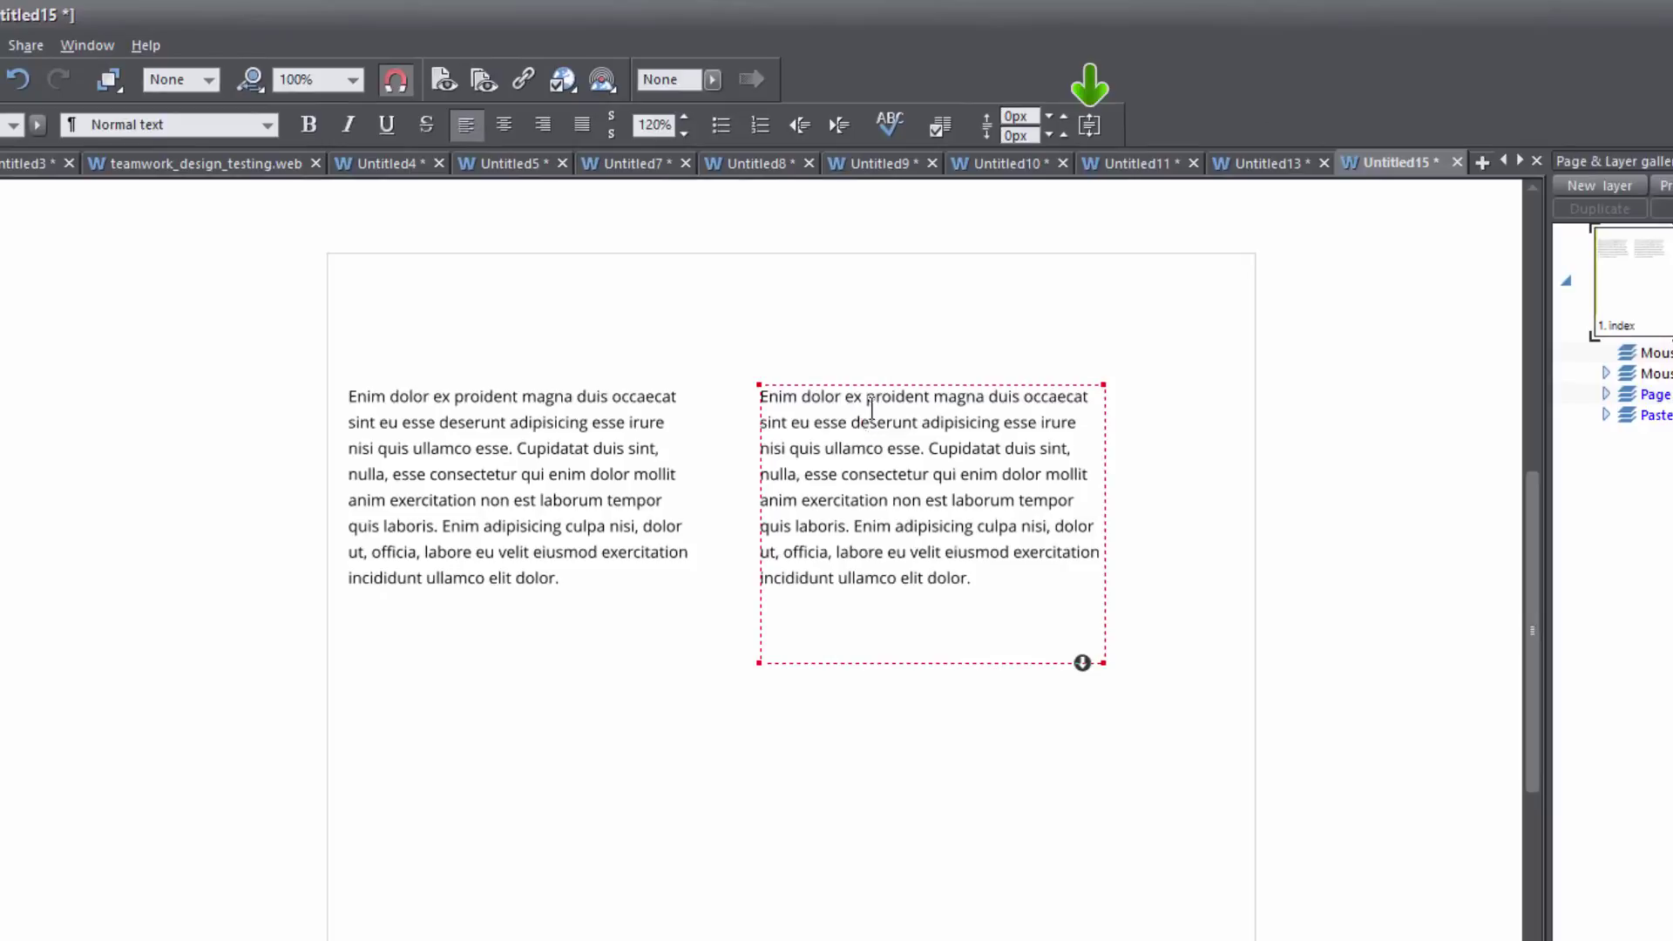
click(1090, 127)
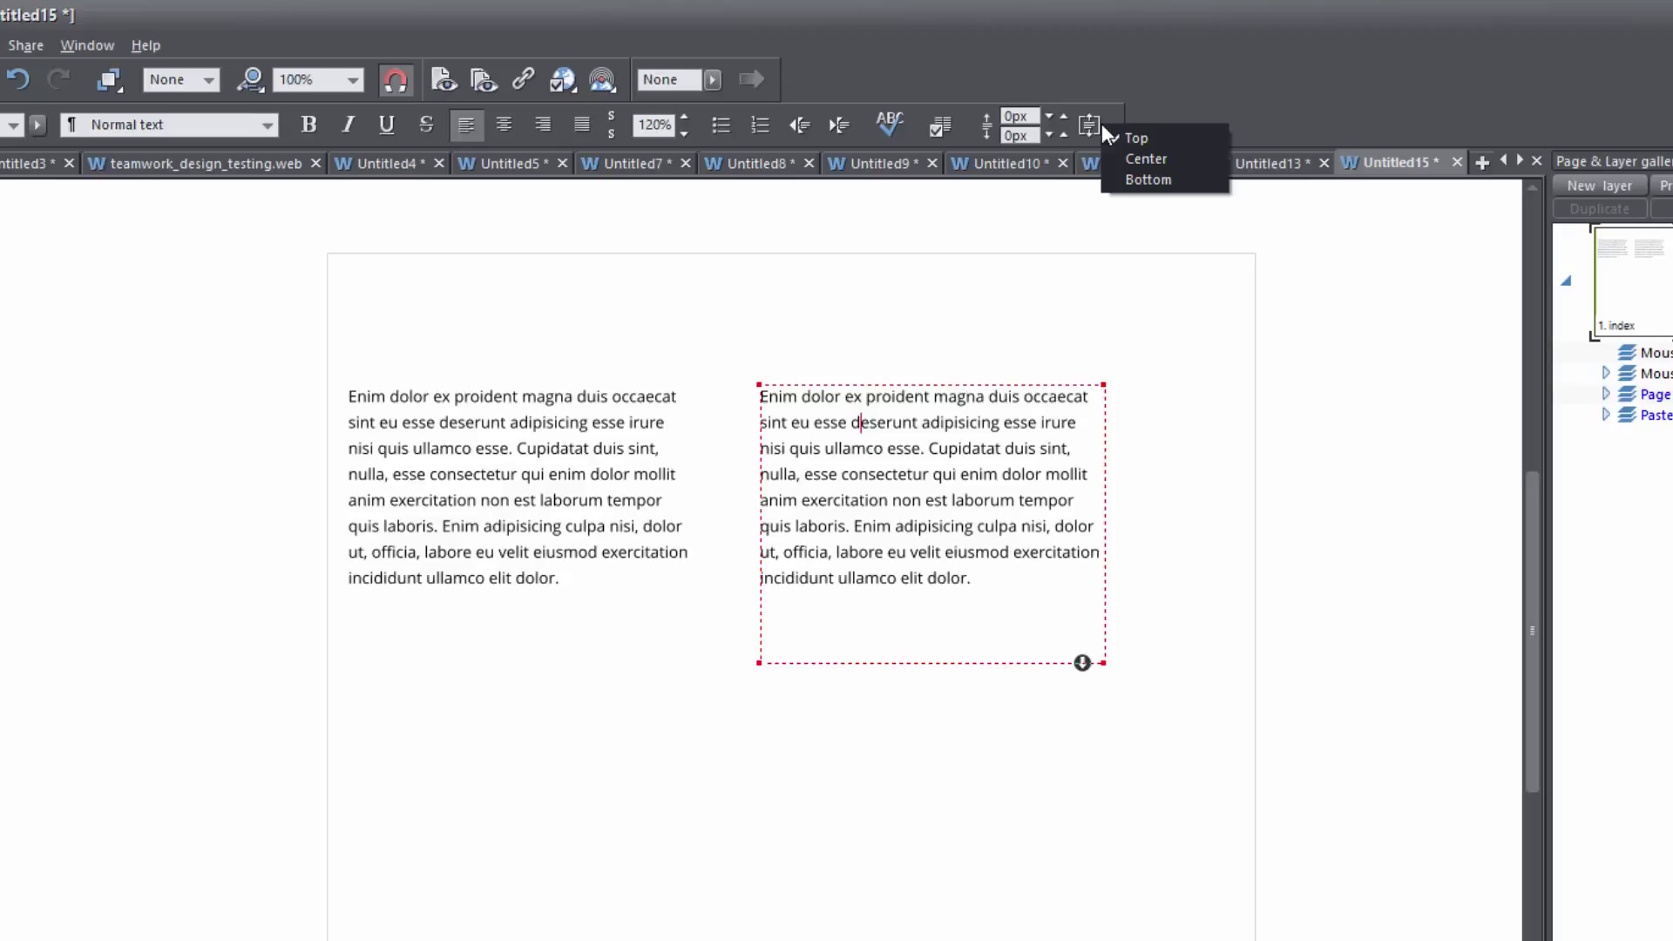
click(1179, 159)
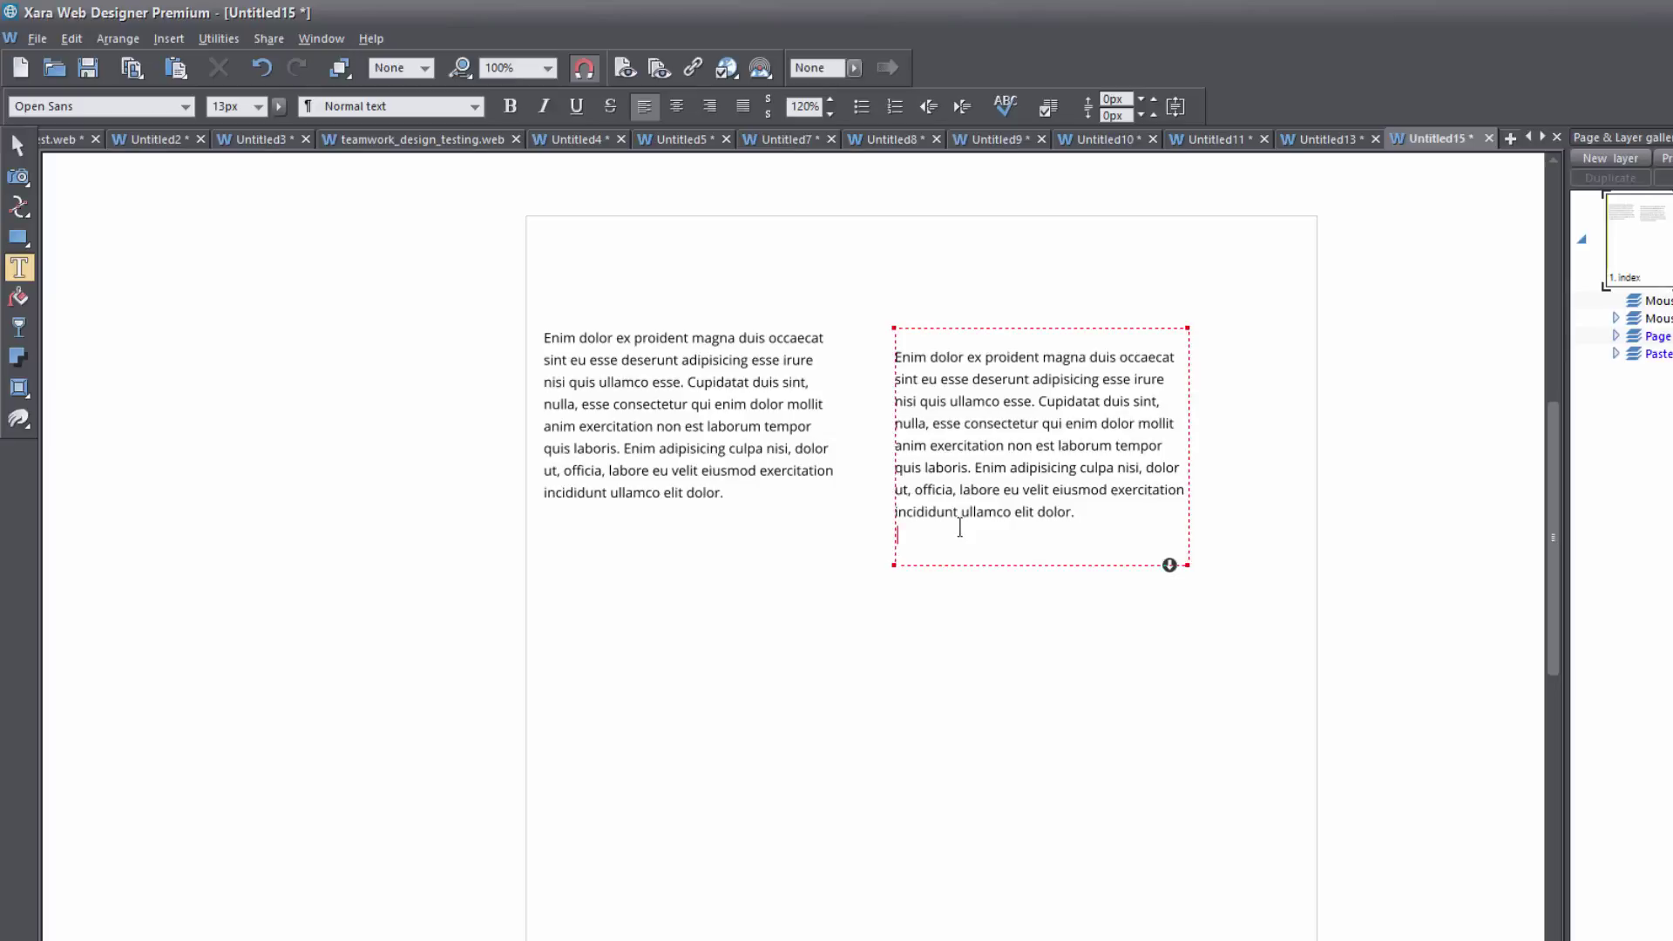
Delete the empty trailing line below the right-hand paragraph.
key(BackSpace)
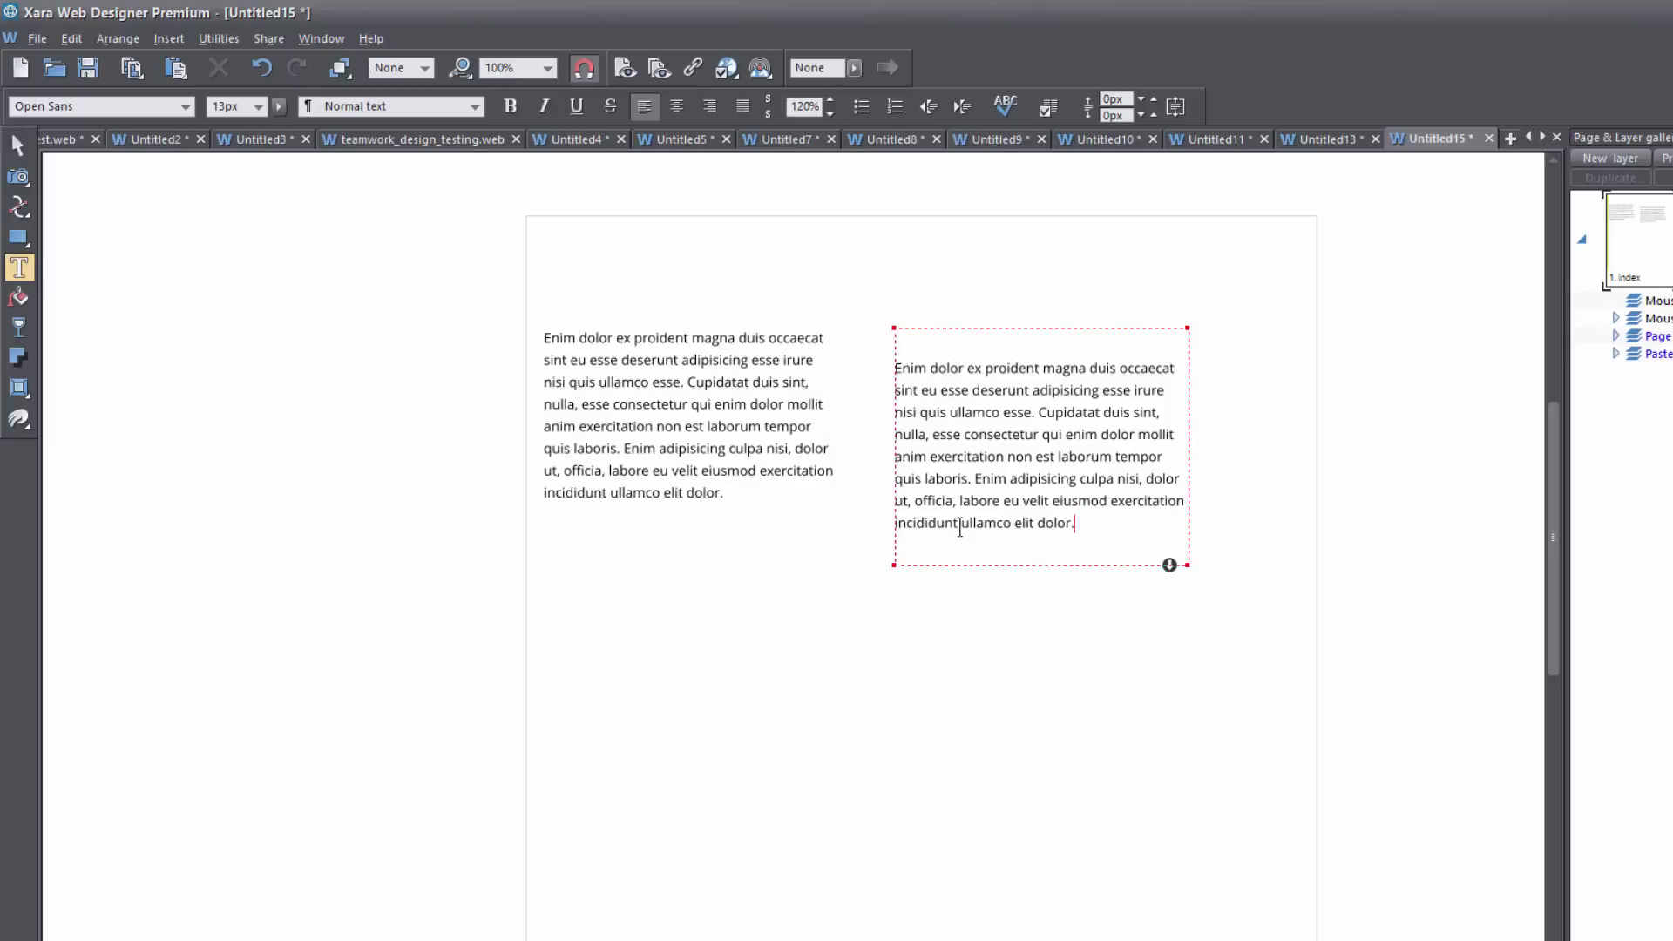
Try Bottom, Center and Top vertical alignment on the right text, finishing on Bottom.
click(1178, 106)
click(1225, 146)
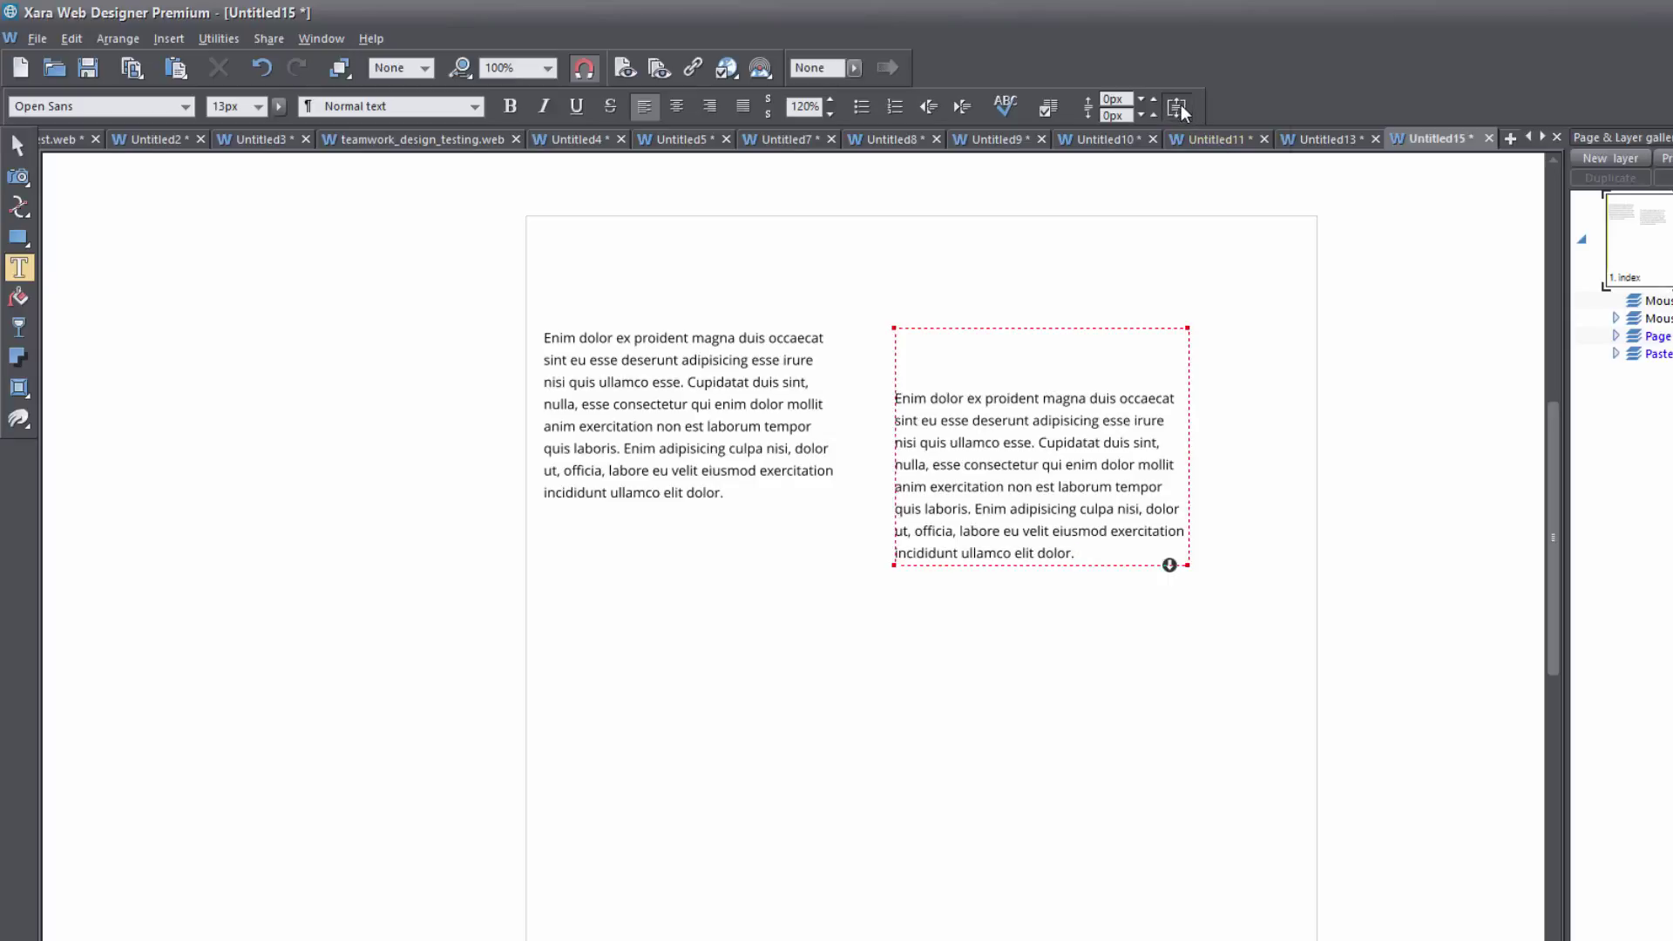
click(1178, 106)
click(1203, 134)
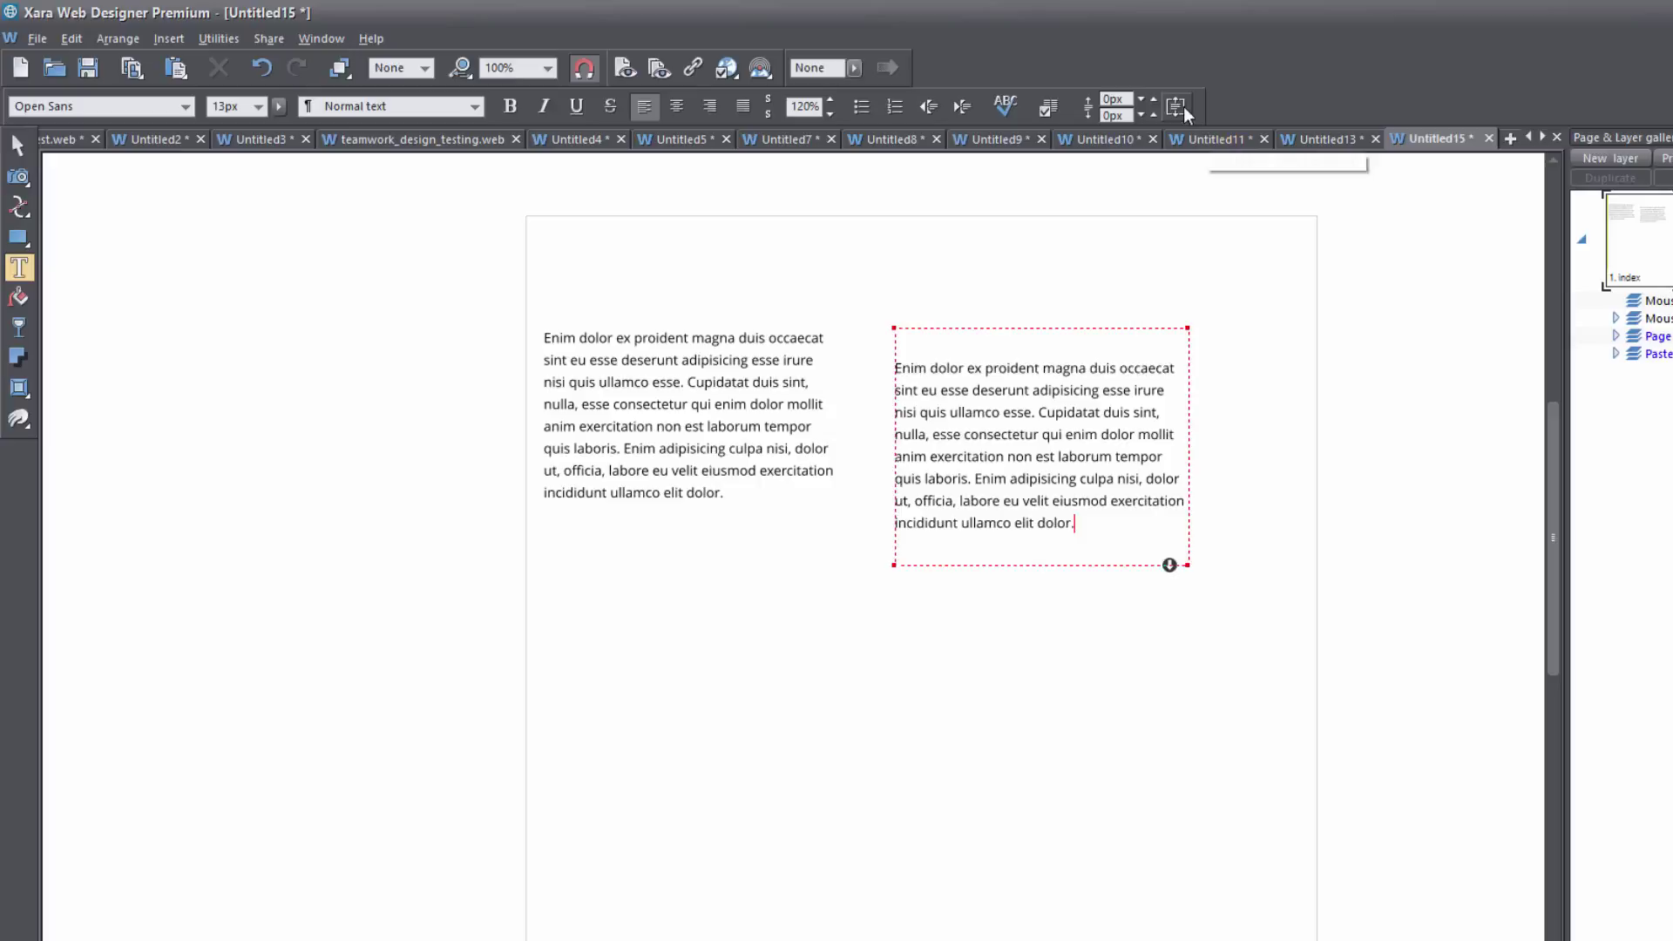
click(1183, 106)
click(1199, 120)
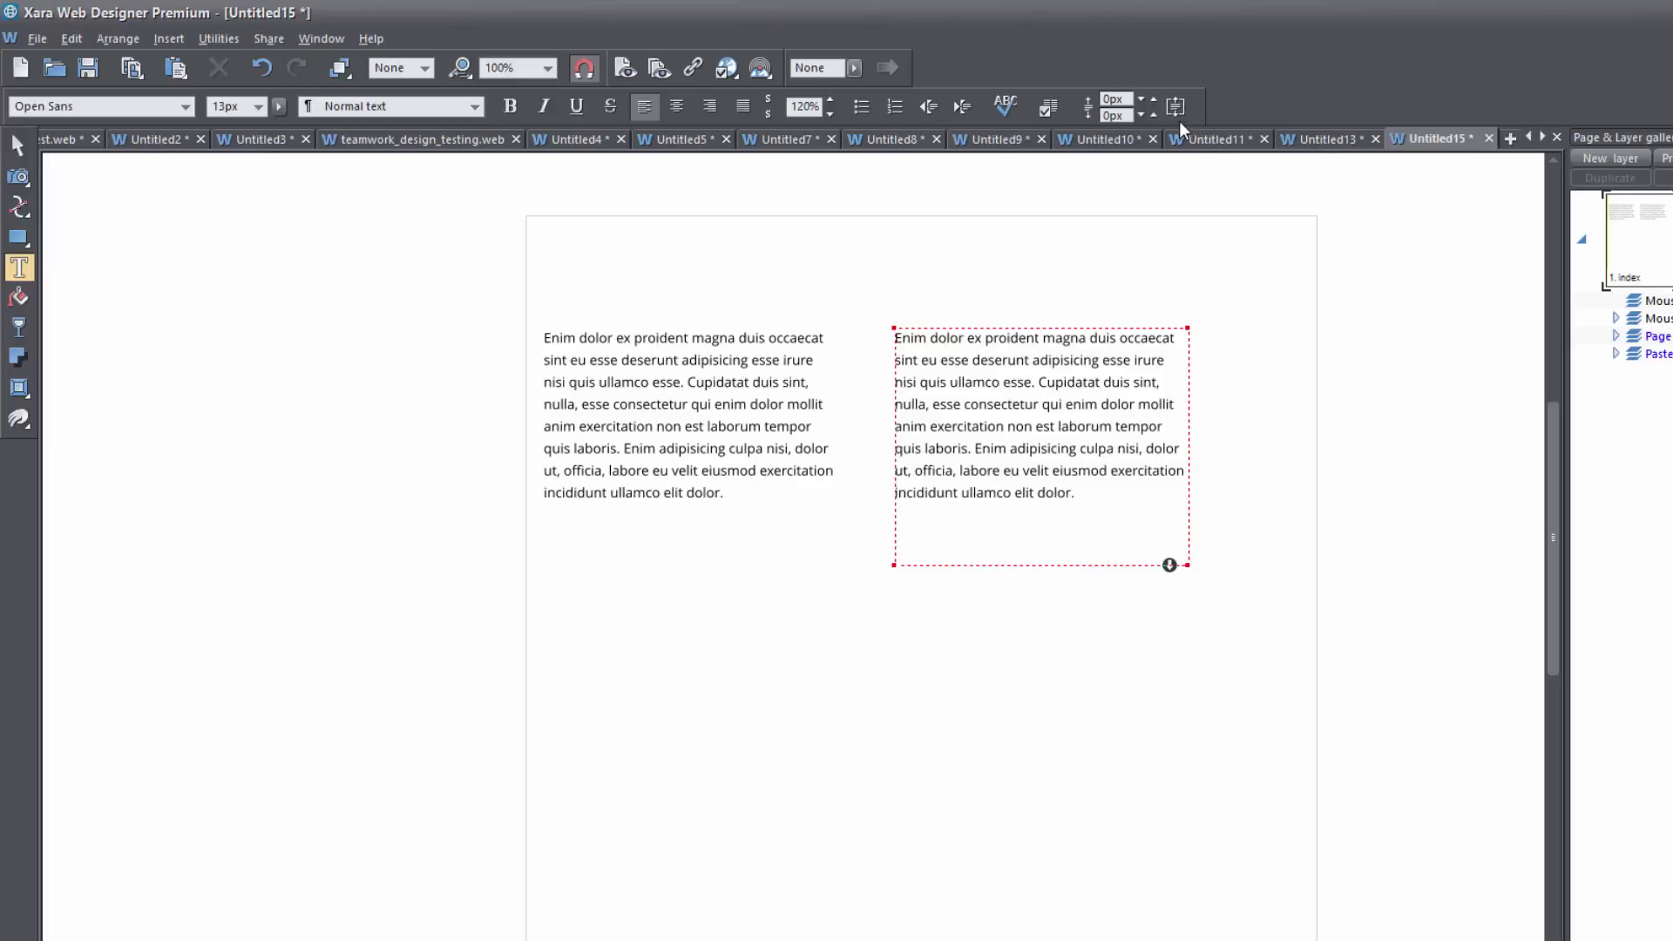
click(1178, 118)
click(1195, 165)
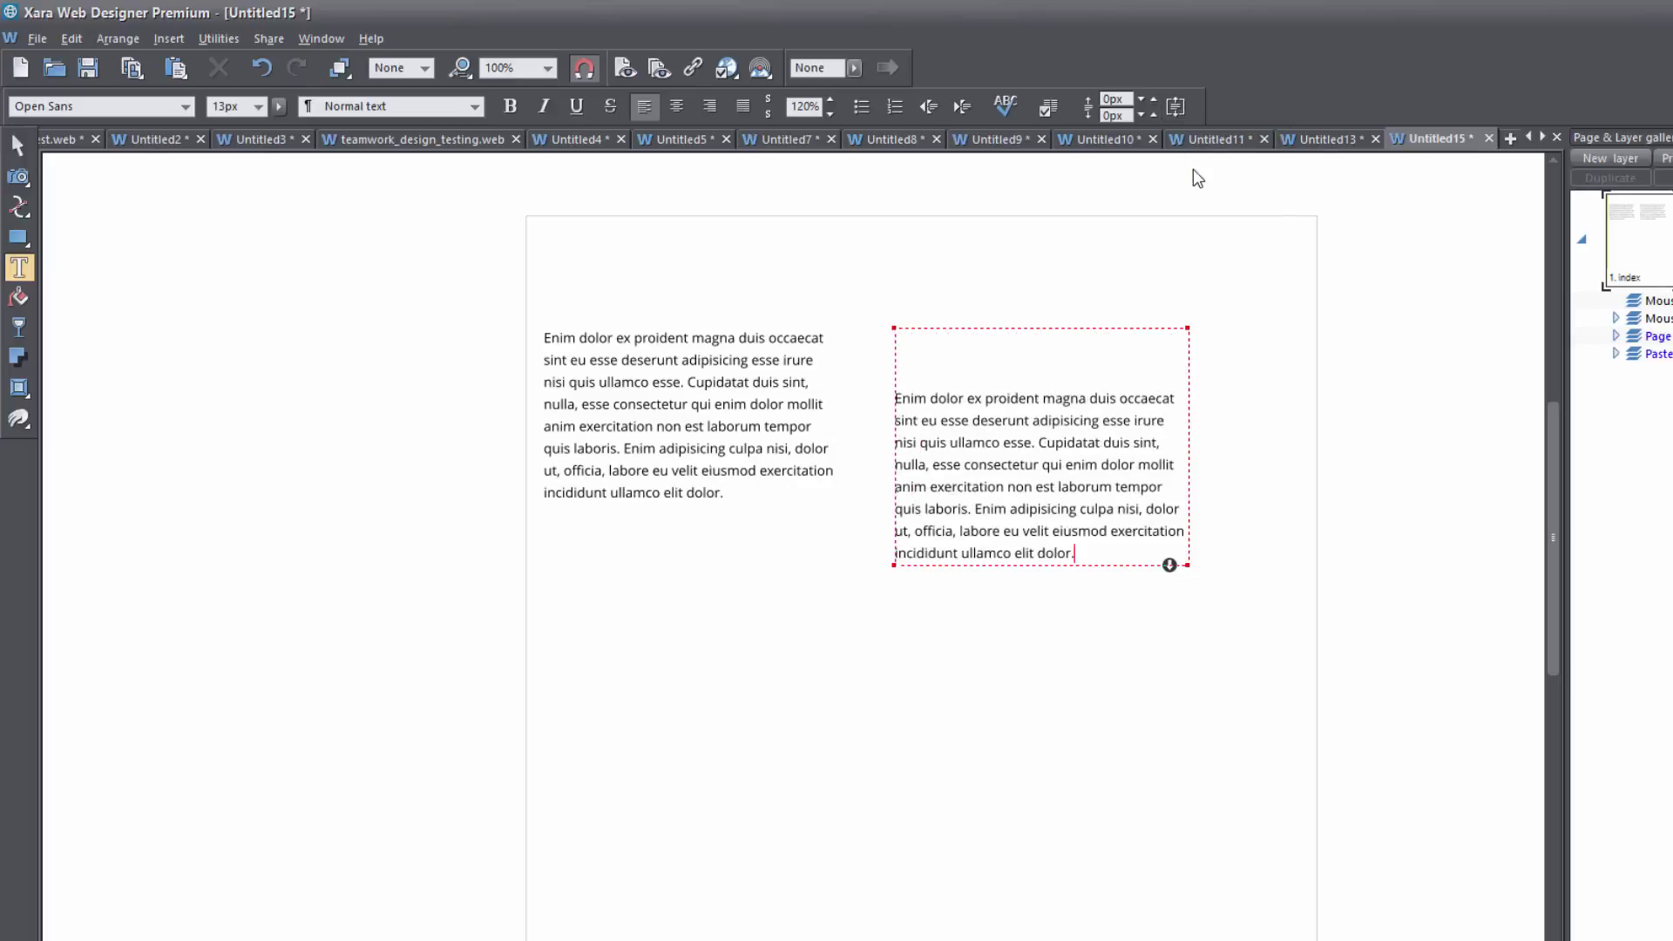
Set the left-hand text area's vertical alignment to Bottom.
click(750, 394)
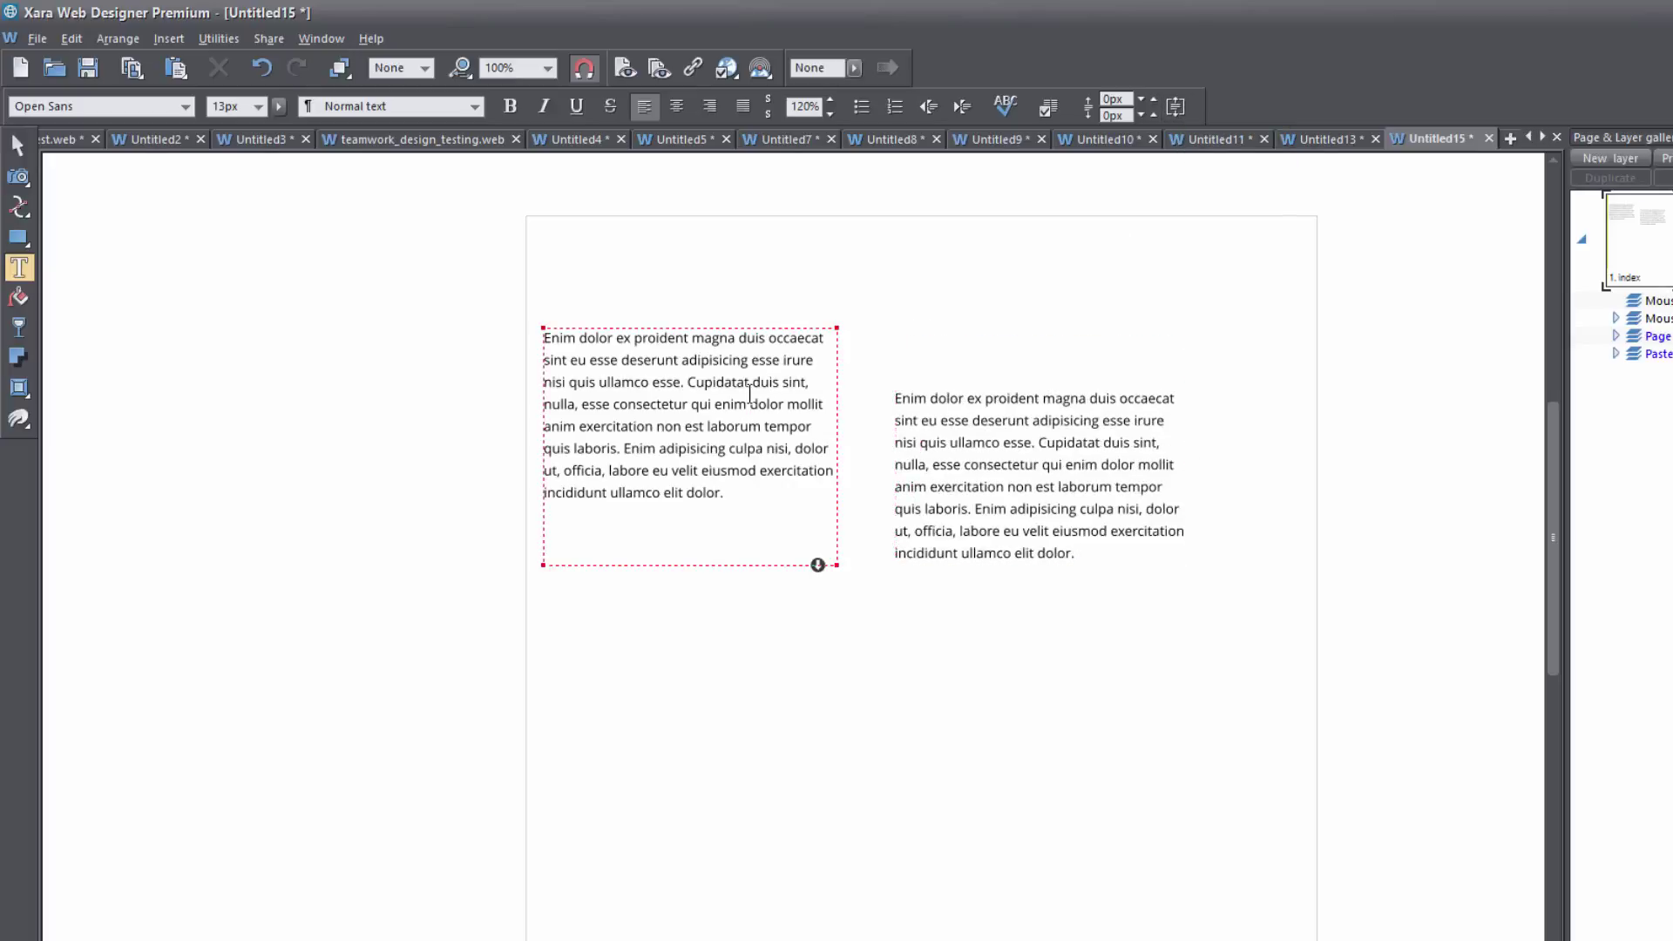
click(1175, 111)
click(1200, 162)
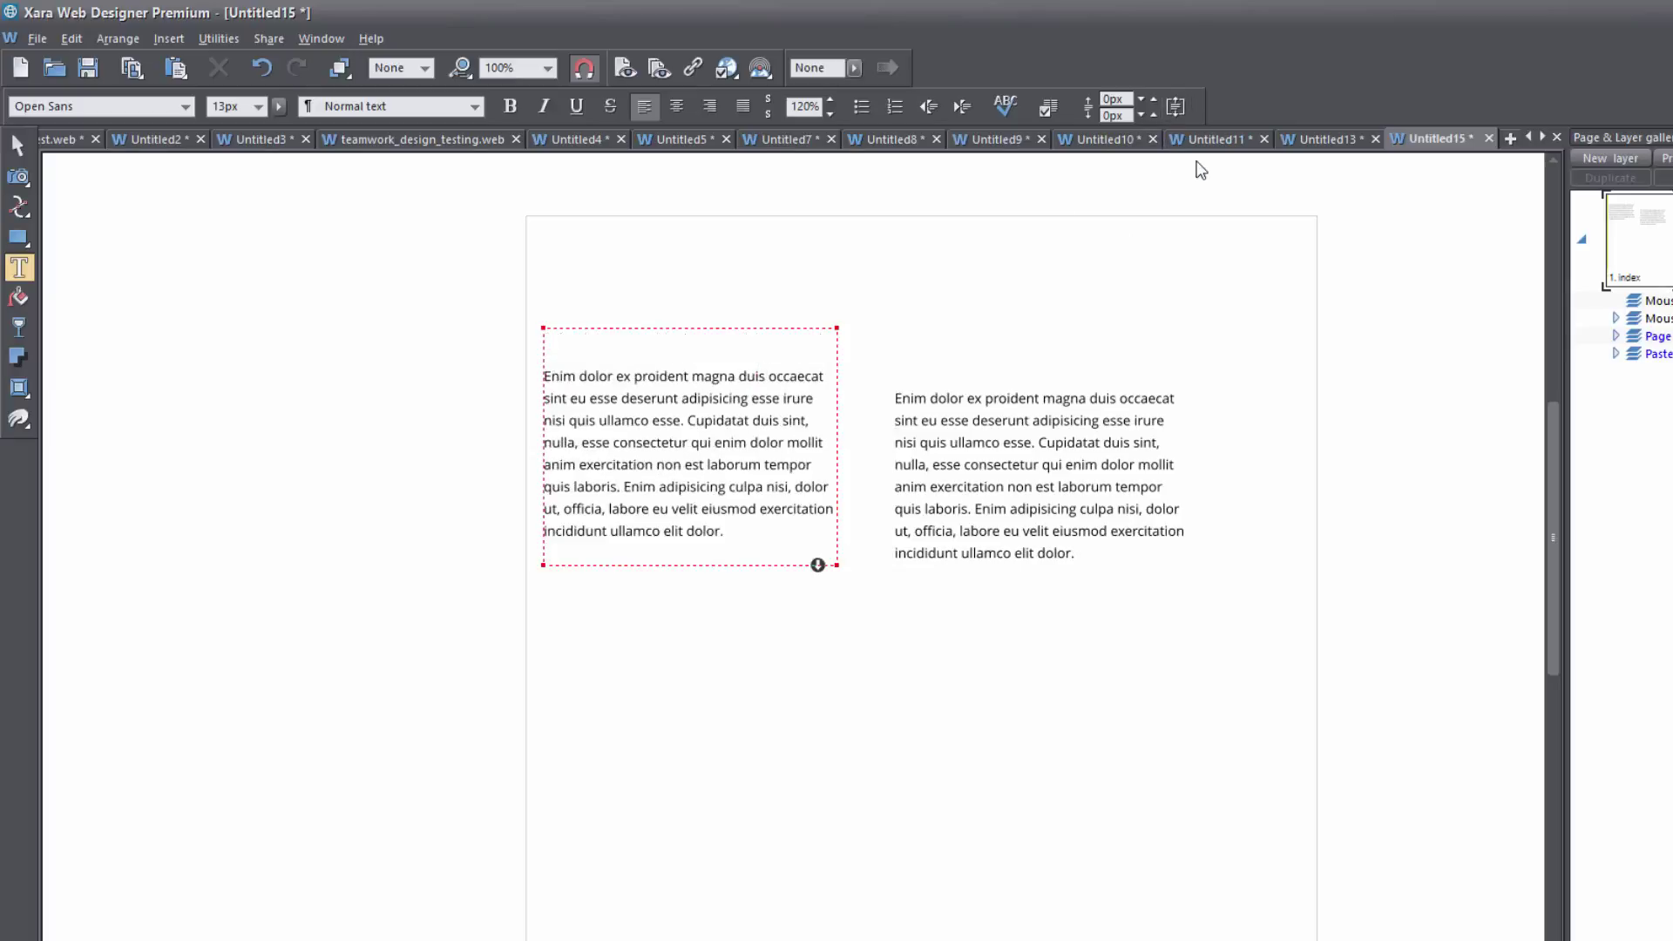
Trim the left paragraph after 'anim exercitatio', type new filler text, and align it to Top.
click(697, 551)
key(BackSpace)
key(BackSpace)
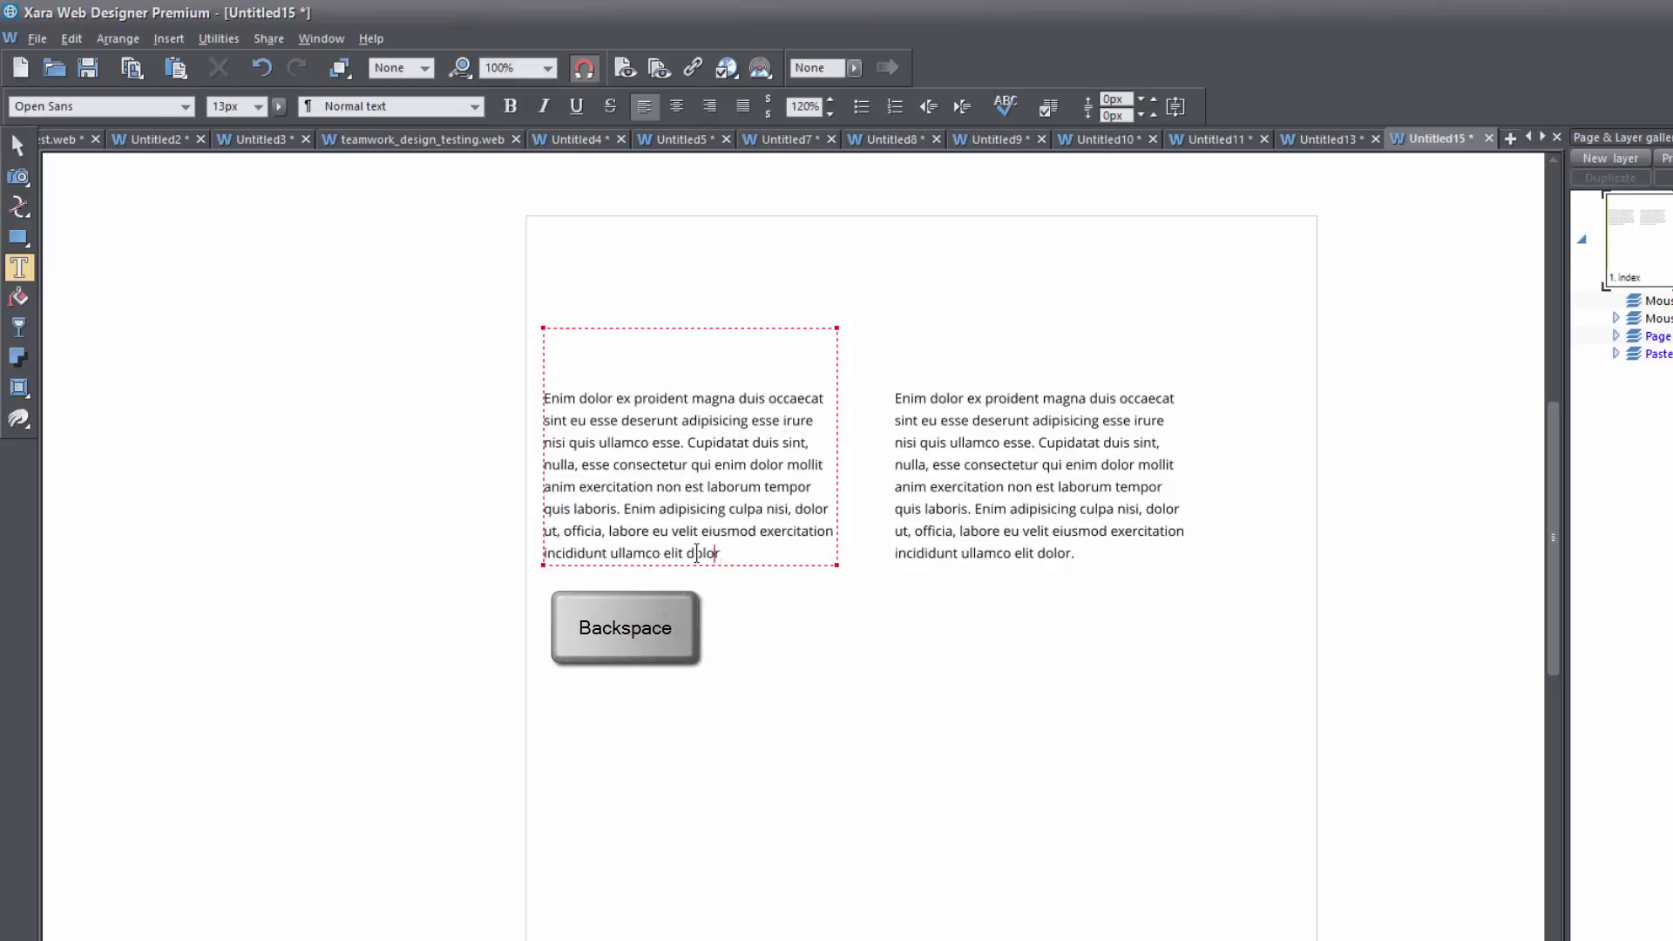
key(BackSpace)
key(BackSpace)
key(BackSpace)
key(BackSpace)
key(BackSpace)
key(BackSpace)
key(BackSpace)
key(BackSpace)
key(BackSpace)
key(BackSpace)
key(BackSpace)
key(BackSpace)
key(BackSpace)
key(BackSpace)
key(BackSpace)
key(BackSpace)
key(BackSpace)
key(BackSpace)
key(BackSpace)
key(BackSpace)
key(BackSpace)
key(BackSpace)
key(BackSpace)
key(BackSpace)
key(BackSpace)
key(BackSpace)
key(BackSpace)
key(BackSpace)
key(BackSpace)
key(BackSpace)
key(BackSpace)
key(BackSpace)
key(BackSpace)
key(BackSpace)
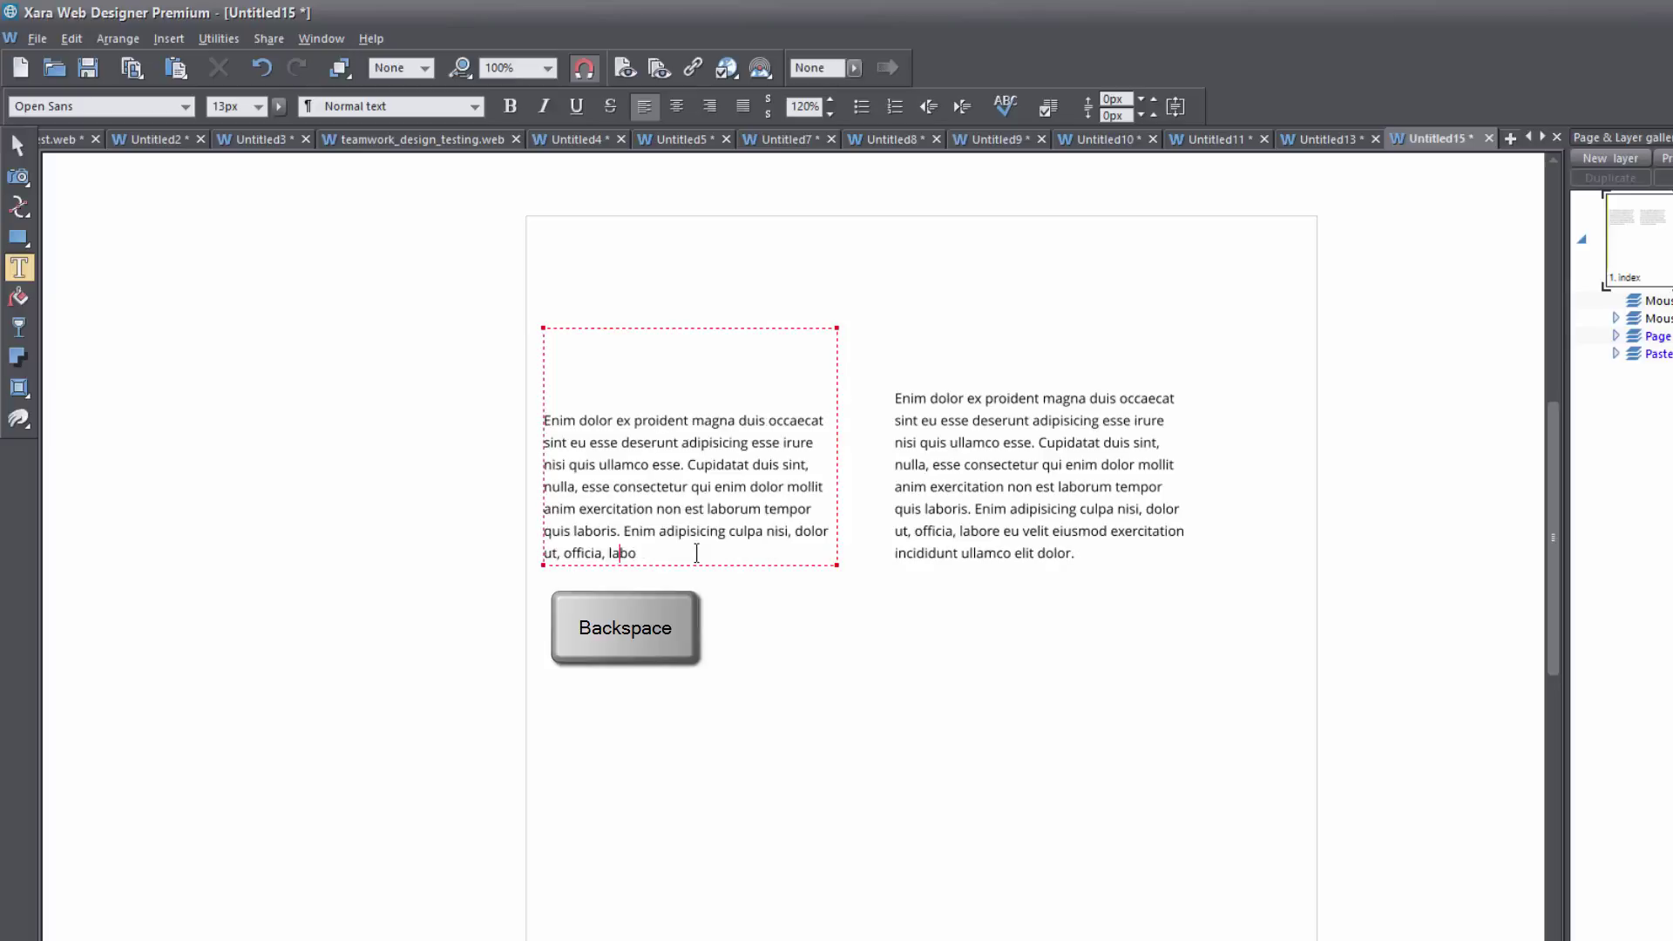
key(BackSpace)
key(BackSpace)
key(BackSpace)
key(BackSpace)
key(BackSpace)
key(BackSpace)
key(BackSpace)
key(BackSpace)
key(BackSpace)
key(BackSpace)
key(BackSpace)
key(BackSpace)
key(BackSpace)
key(BackSpace)
key(BackSpace)
key(BackSpace)
key(BackSpace)
key(BackSpace)
key(BackSpace)
key(BackSpace)
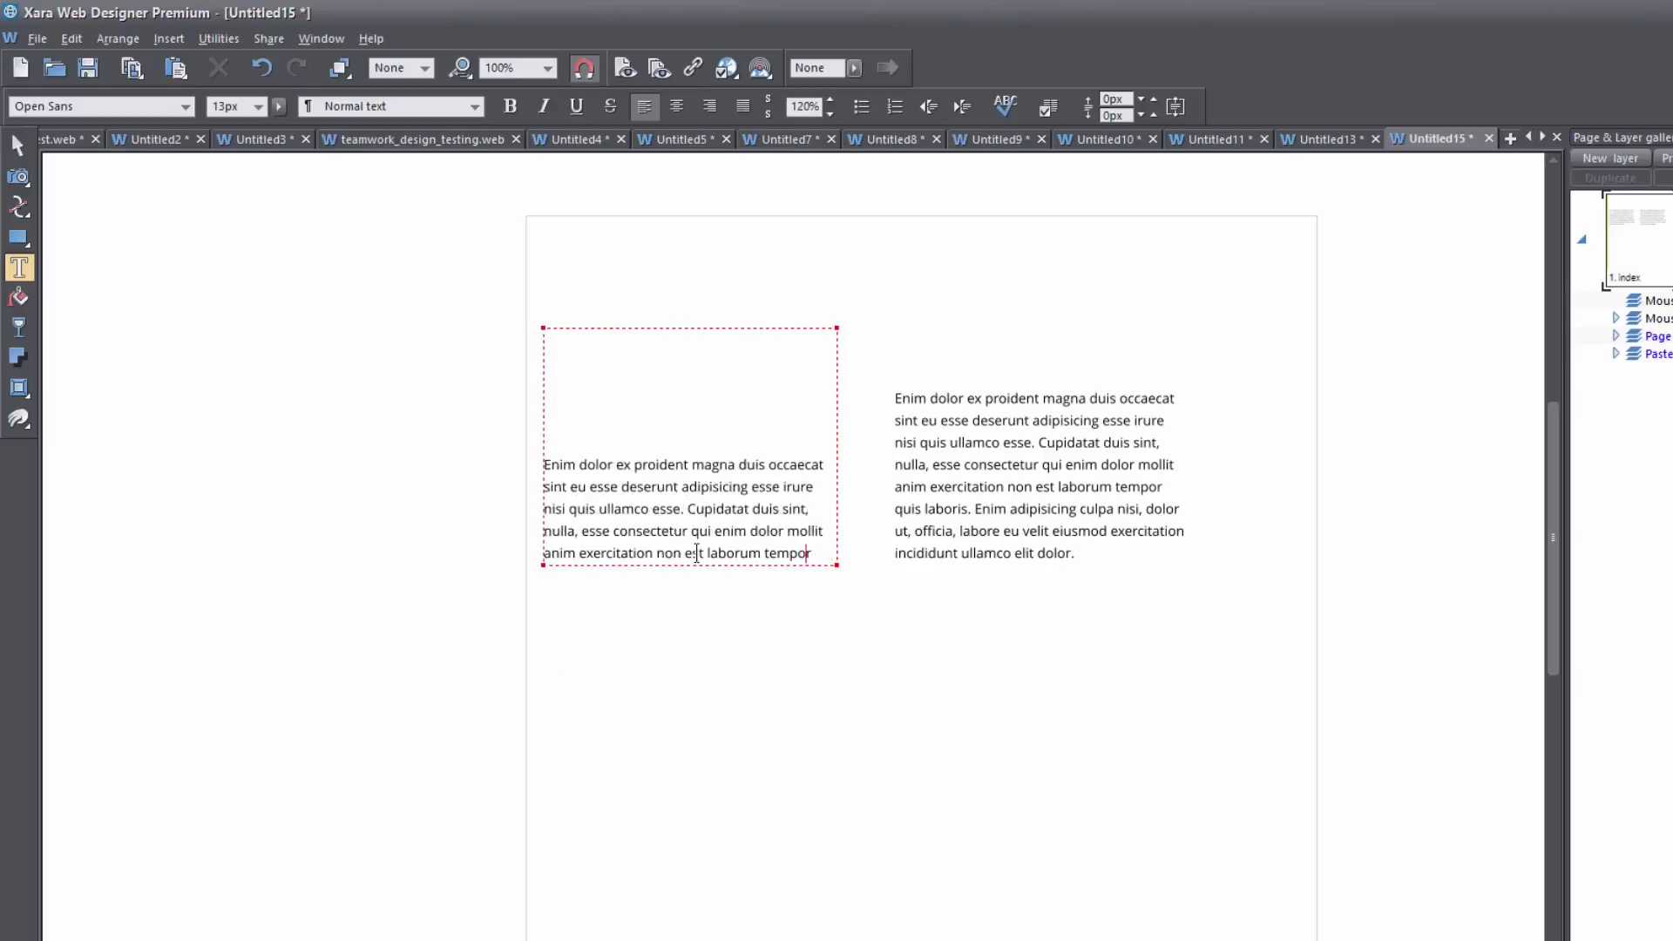
key(BackSpace)
key(BackSpace)
key(BackSpace)
key(BackSpace)
key(BackSpace)
key(BackSpace)
key(BackSpace)
key(BackSpace)
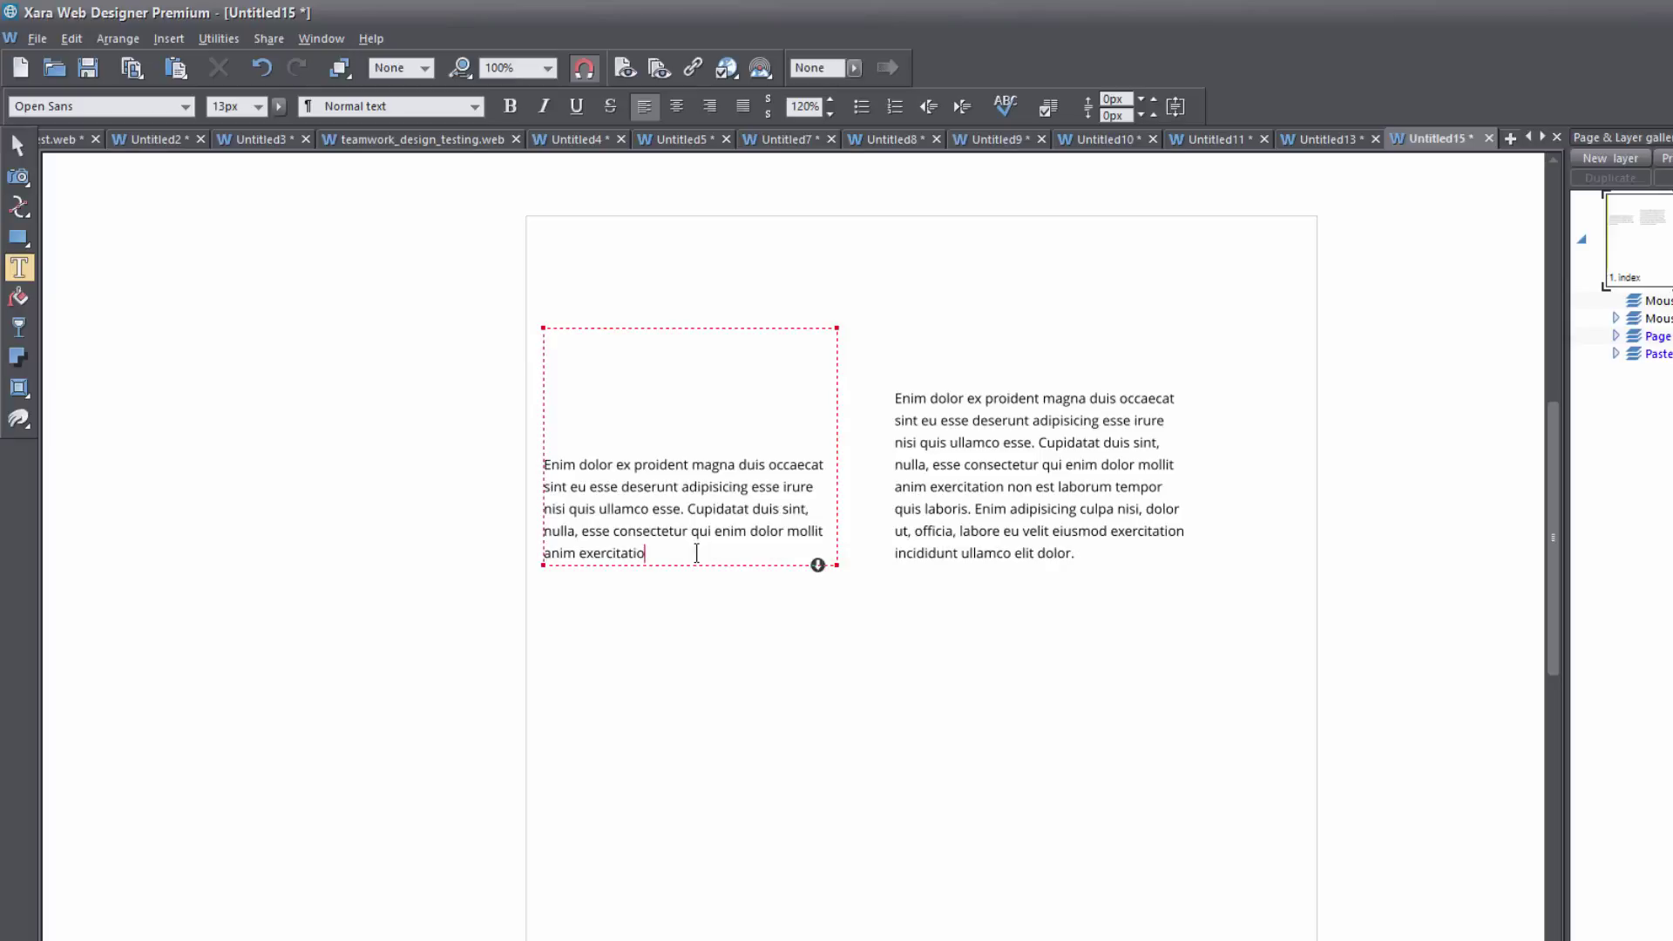
text(kadjf;aldkf ajsld;fjasd;flkajsf;lsaf ja l;sdfjasd;flk)
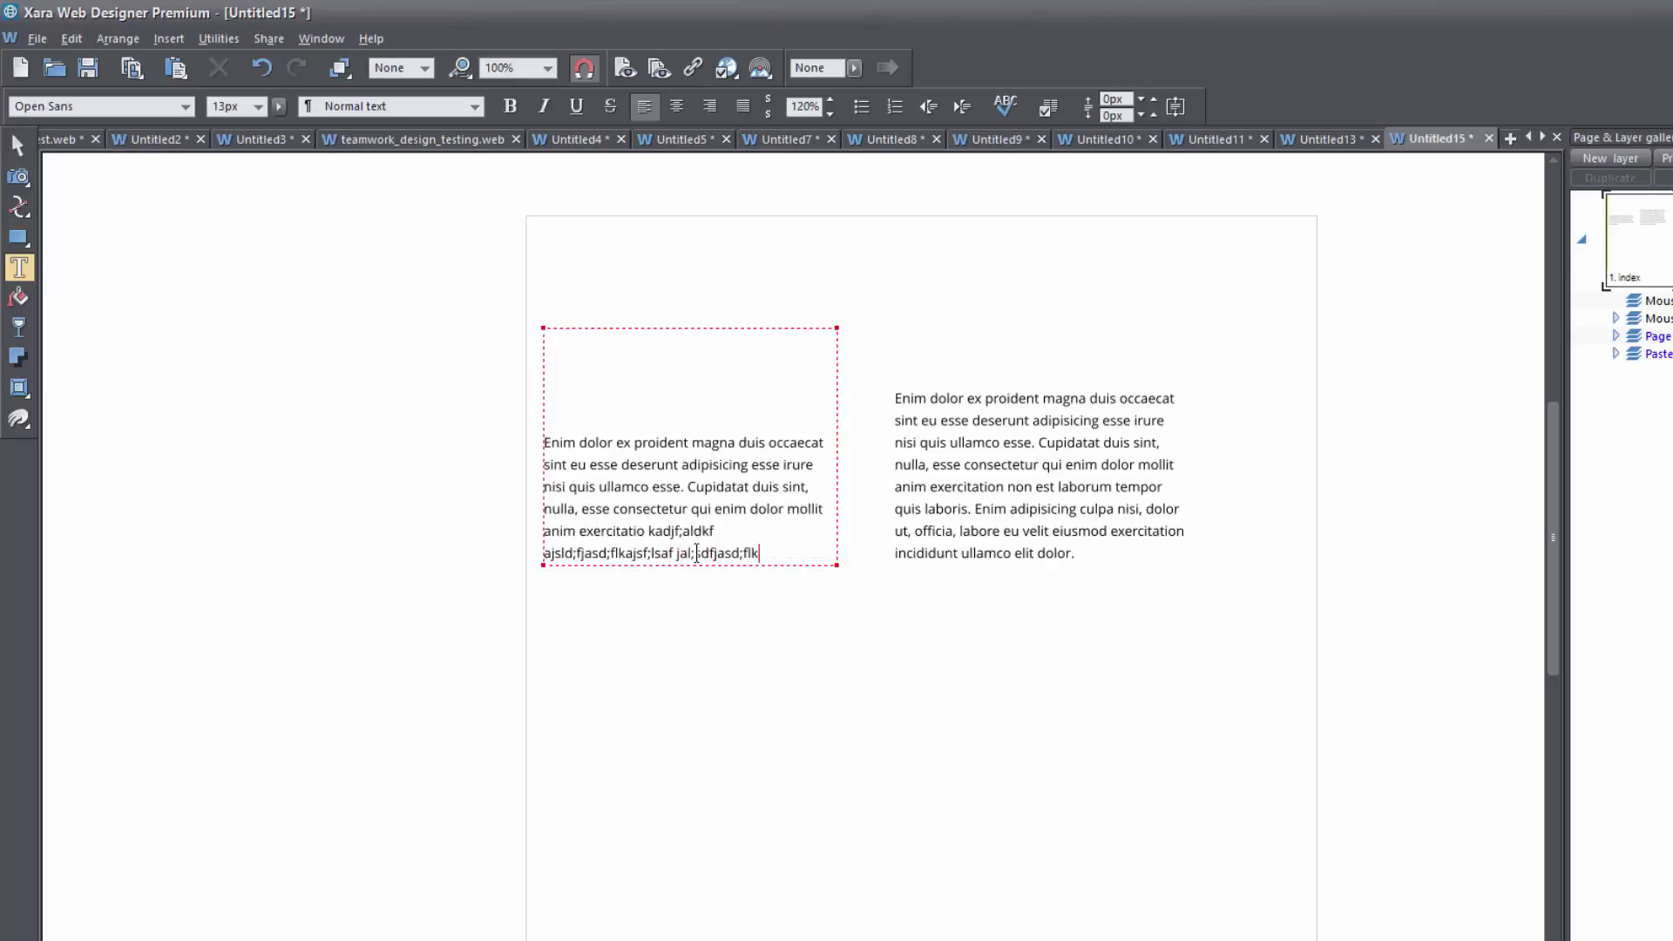
text(fjs lfk;ajf;sadlfkdjf;lkfjads;lfkadfj; kl)
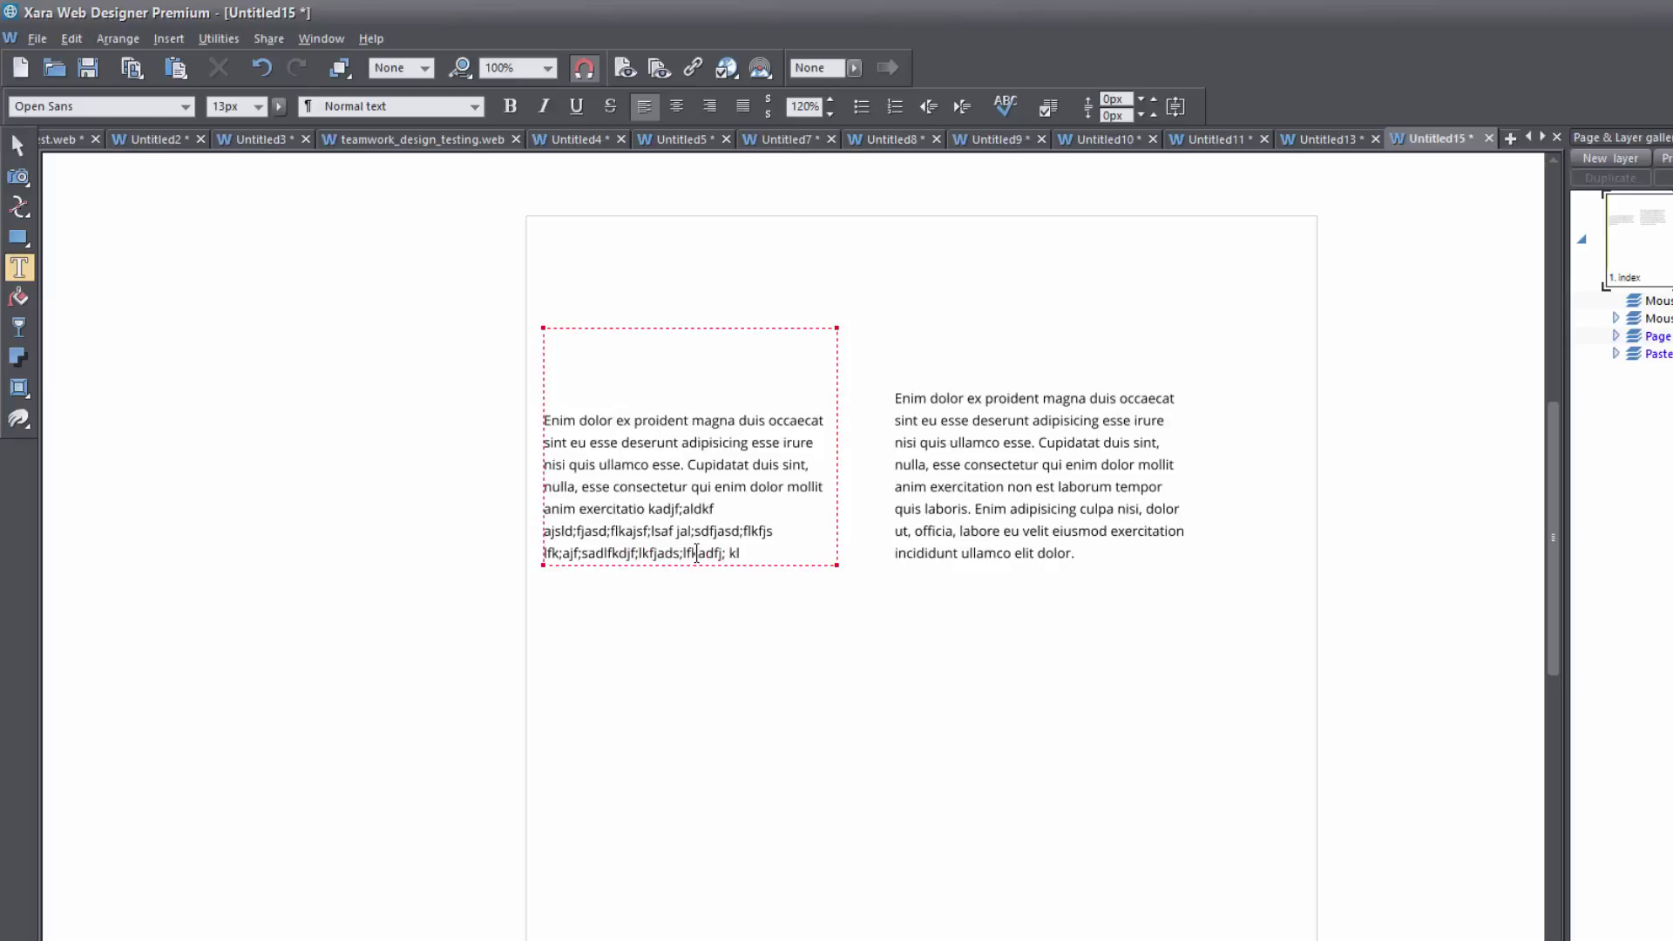
click(1171, 117)
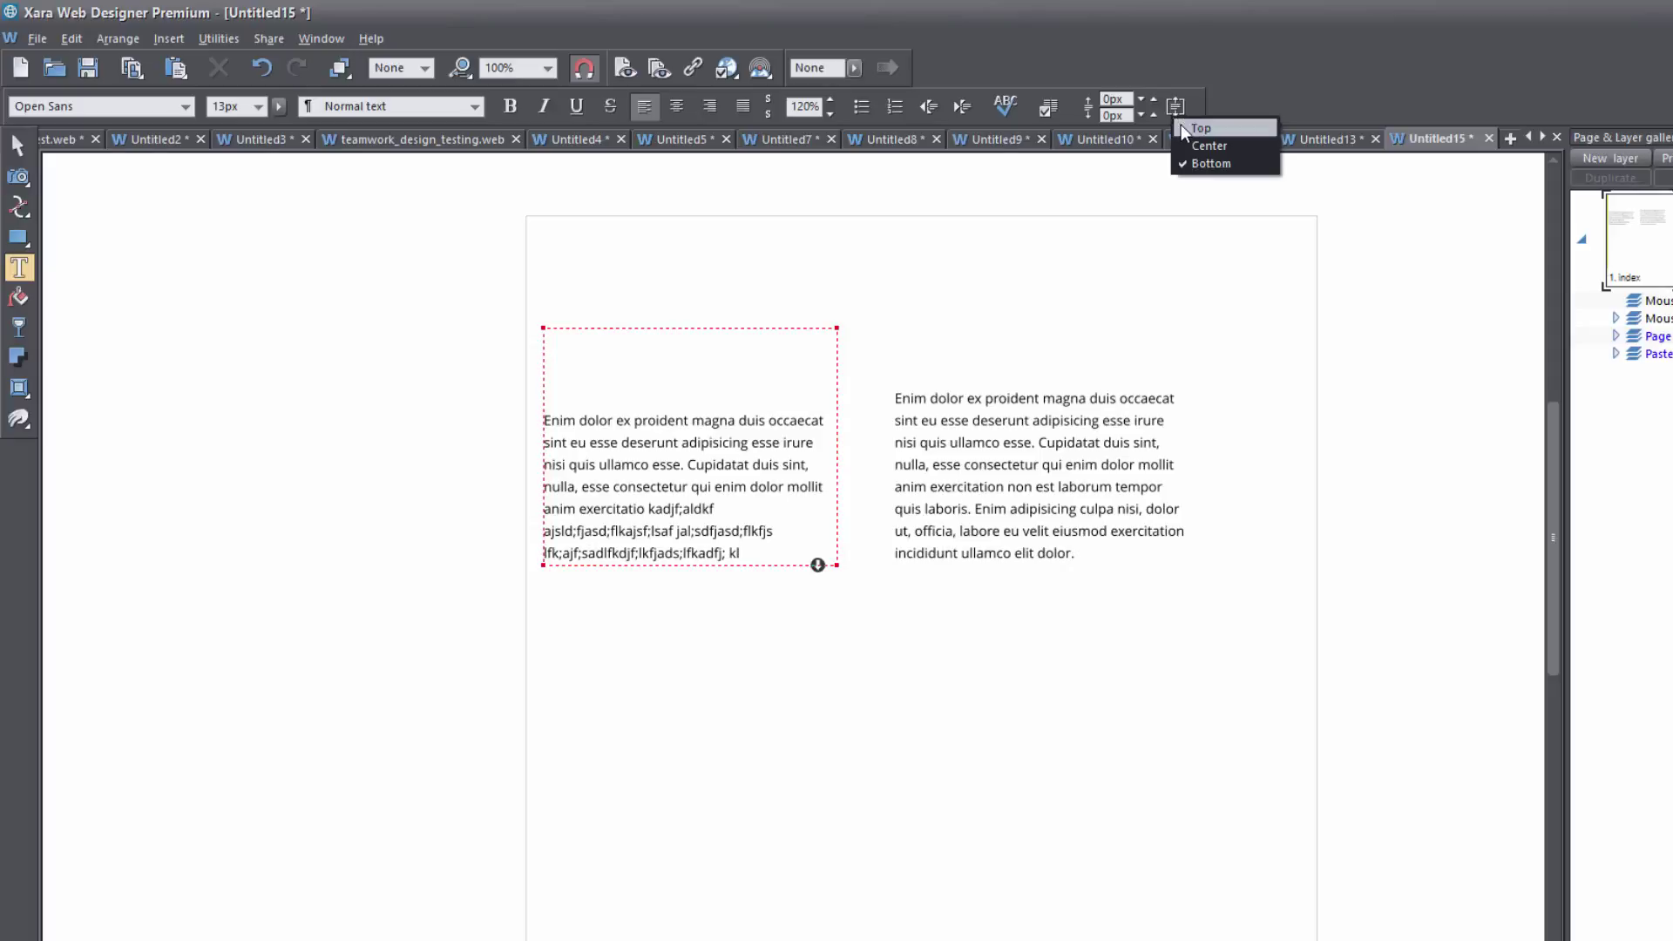
click(1181, 127)
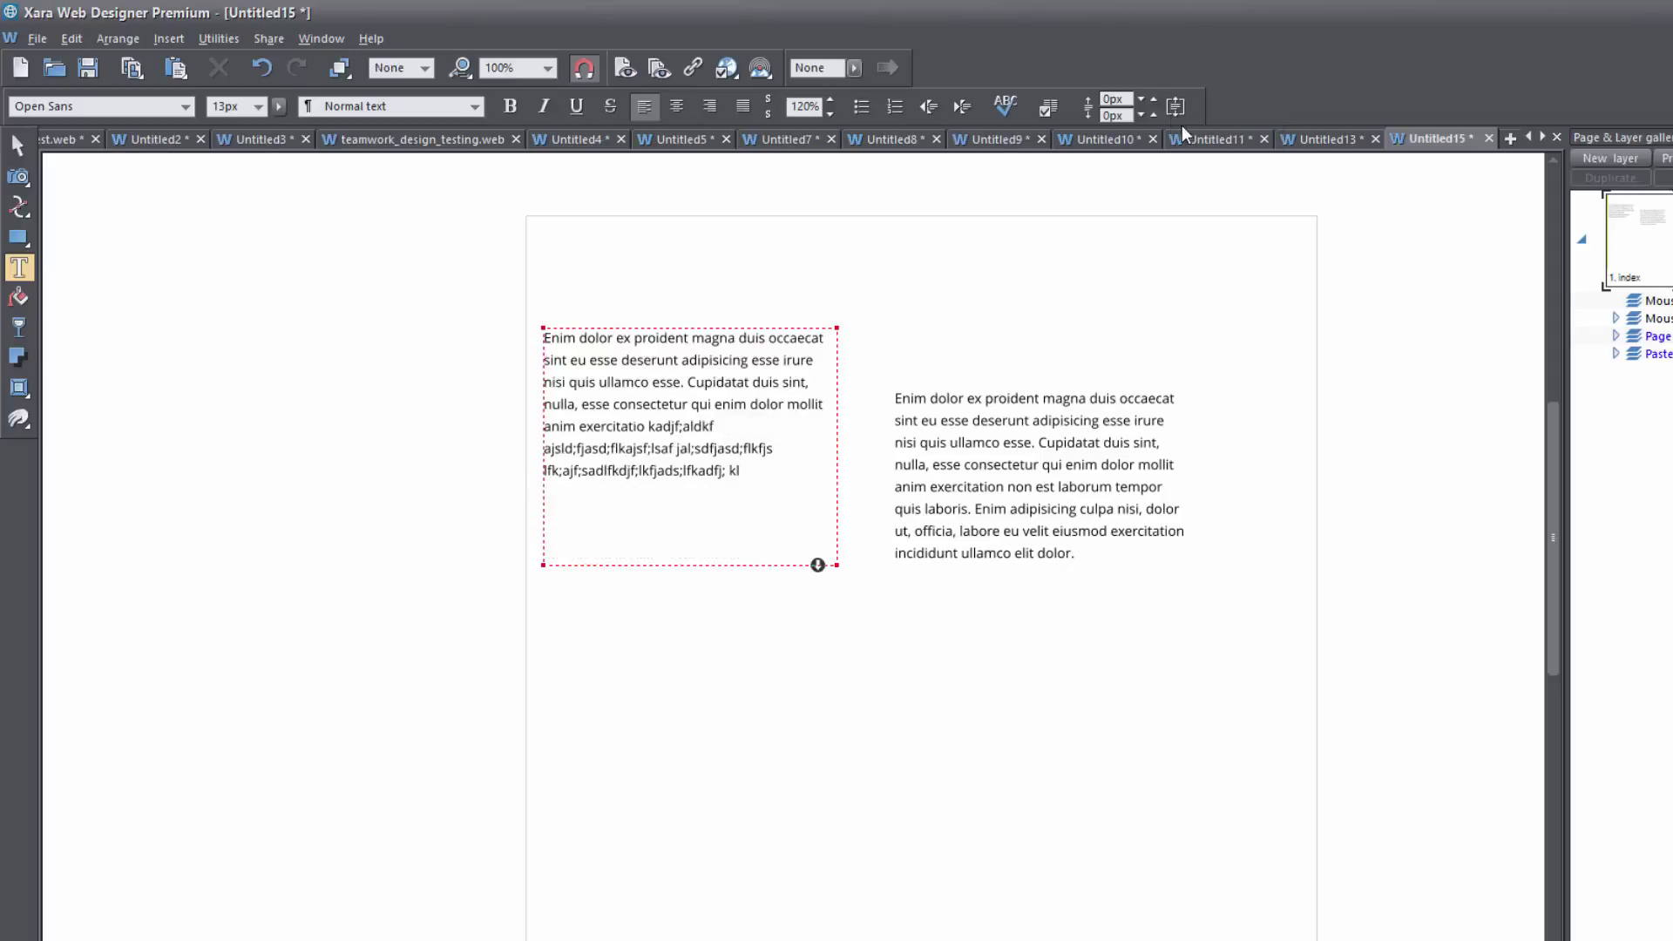